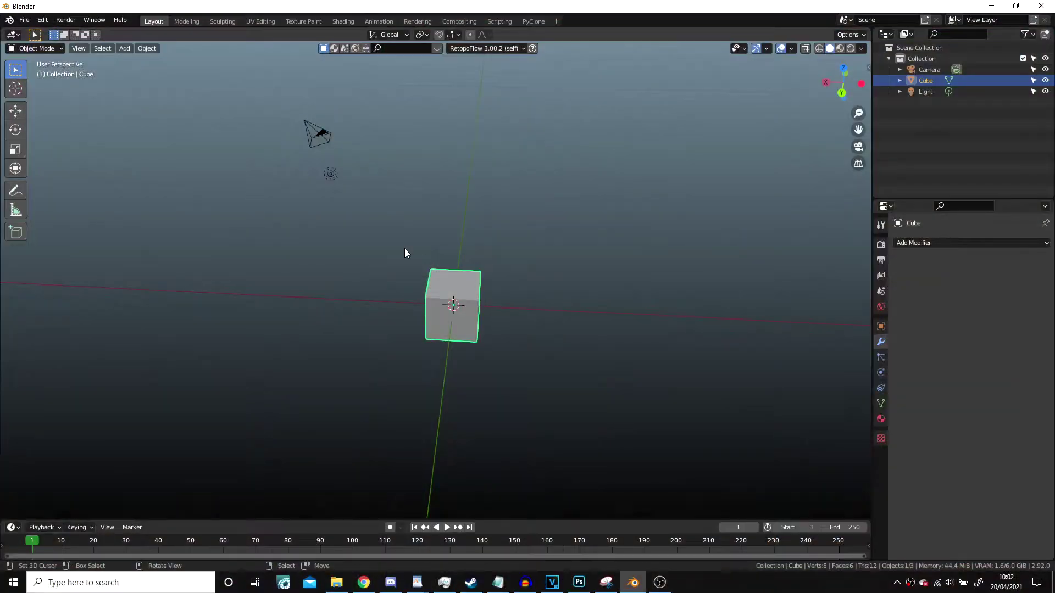
Delete the default starting object and bring up the Add menu for a new mesh
key("Delete")
key("shift+a")
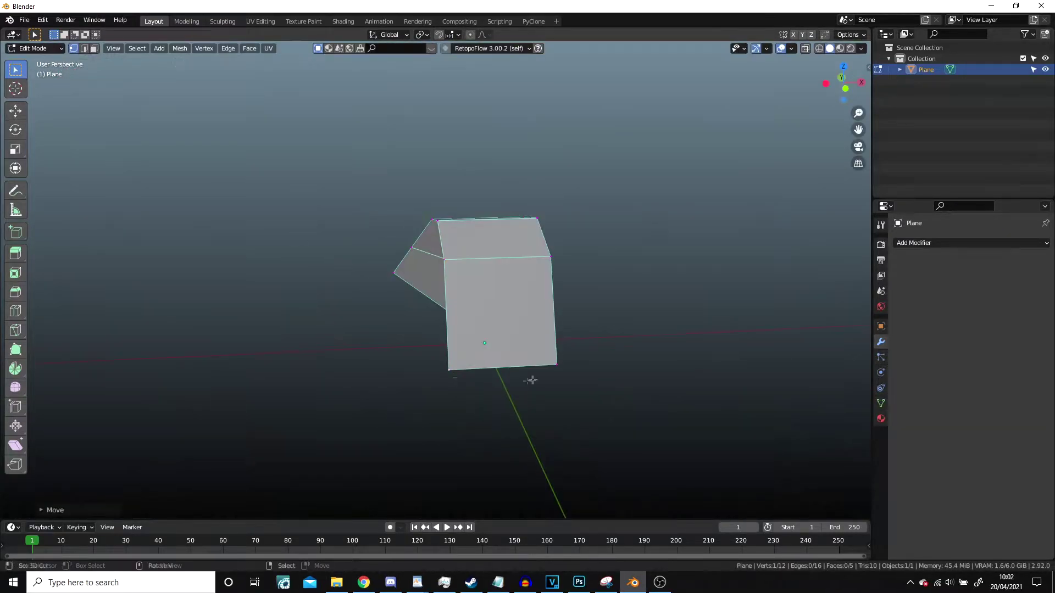
Add a horizontal edge loop across the strip's front face
key("ctrl+r")
left_click(546, 236)
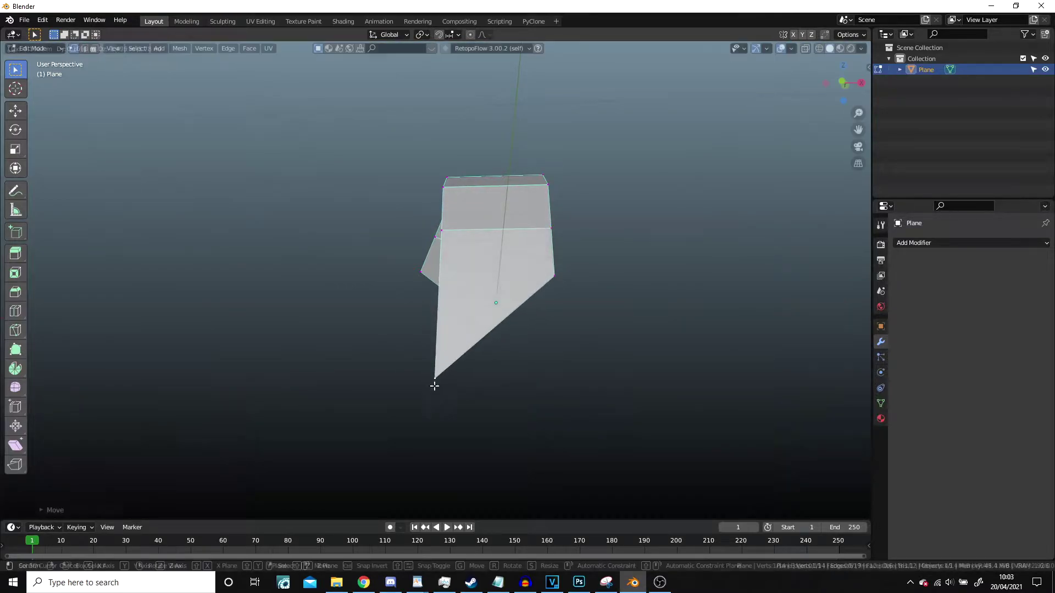
left_click(561, 238)
middle_click_drag(561, 238, 705, 296)
mouse_move(546, 306)
middle_mouse_down("alt")
mouse_move(420, 344)
mouse_move(540, 373)
middle_mouse_up("alt")
Curve the strip by moving its vertices with proportional editing turned on
key("o")
key("g")
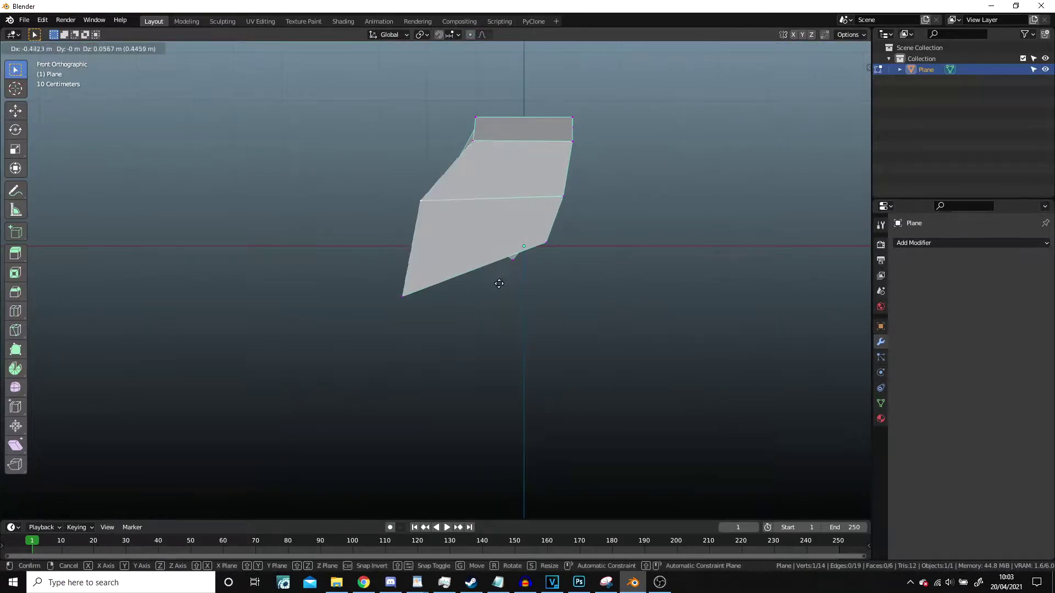
left_click(499, 283)
middle_click_drag(499, 283, 662, 313)
key("g")
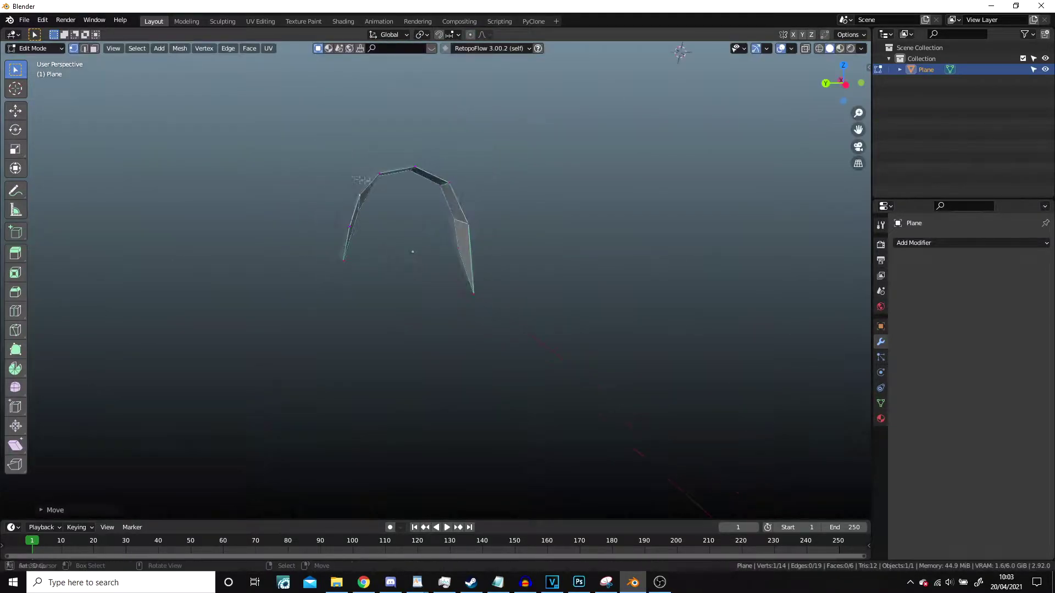
middle_click_drag(547, 242, 600, 247, "alt")
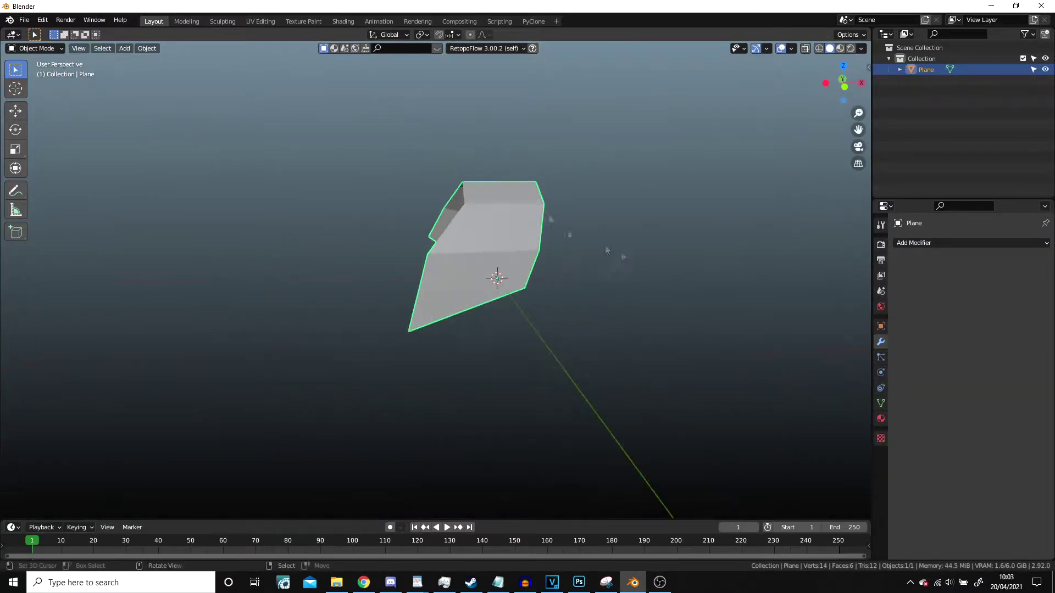
Add a Mirror modifier so both halves of the torso shell appear
key("Tab")
key("Tab")
left_click(914, 242)
left_click(826, 369)
mouse_move(506, 212)
middle_mouse_down()
mouse_move(453, 310)
mouse_move(447, 273)
mouse_move(477, 232)
mouse_move(371, 212)
mouse_move(520, 231)
middle_mouse_up()
key("Tab")
key("Tab")
left_click(913, 242)
Add a Solidify modifier and raise the shell thickness to 0.06 m
left_click(827, 426)
middle_click_drag(662, 263, 632, 285)
scroll(632, 285, "up", 5)
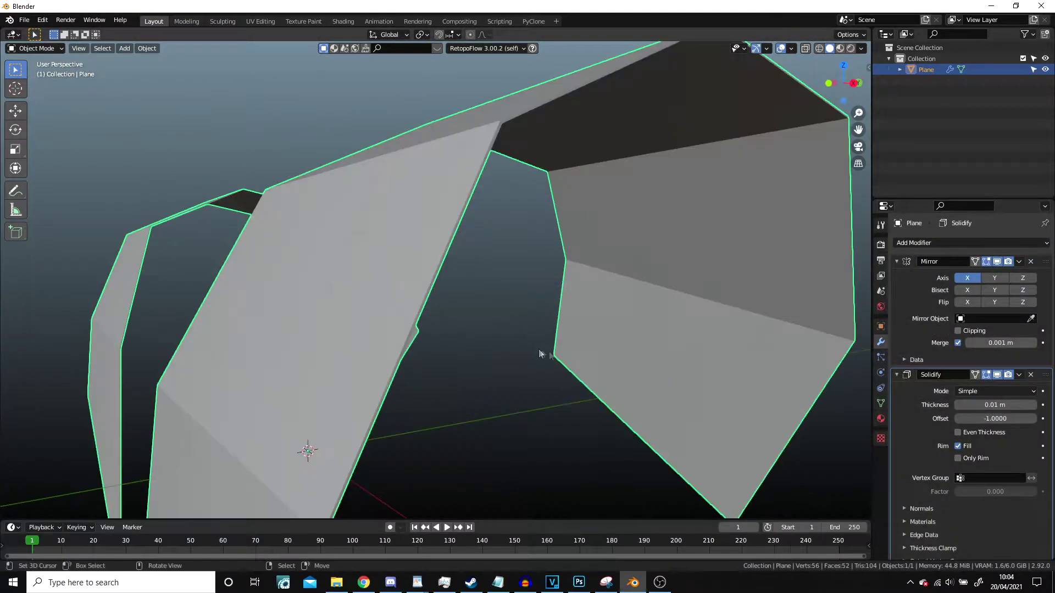
left_click_drag(994, 405, 1005, 404)
scroll(660, 329, "down", 5)
Add a Subdivision Surface modifier to smooth the shell
left_click(958, 243)
left_click(852, 444)
mouse_move(549, 285)
middle_mouse_down()
mouse_move(469, 266)
mouse_move(554, 258)
middle_mouse_up()
scroll(554, 259, "up", 4)
scroll(972, 329, "down", 4)
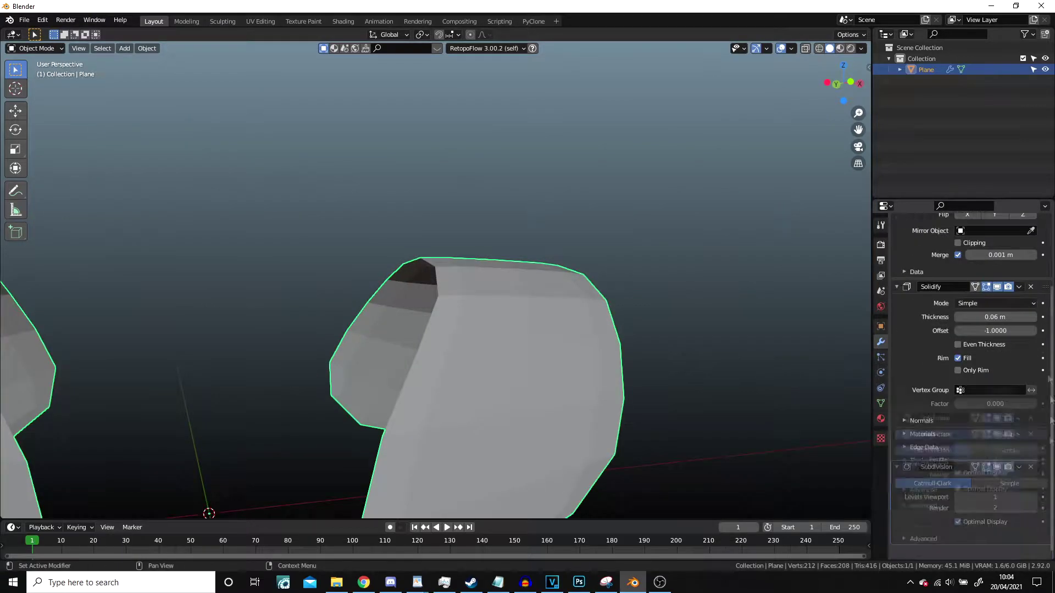
scroll(508, 290, "down", 4)
Add an extra loop cut across the shell panels, then view from the front
left_click(110, 52)
key("Tab")
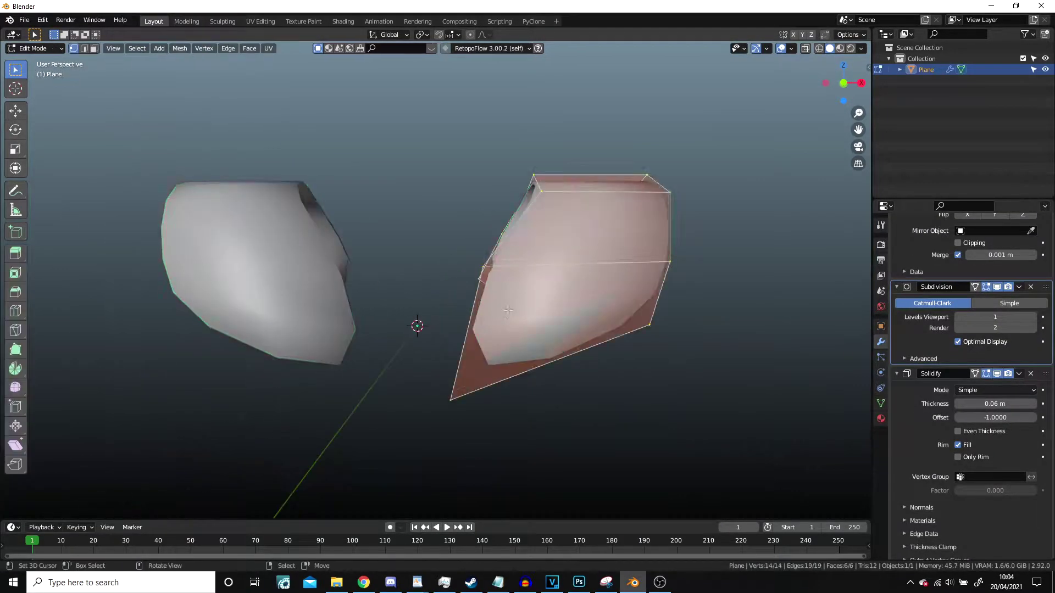
key("g")
key("g")
key("Escape")
scroll(485, 343, "up", 3)
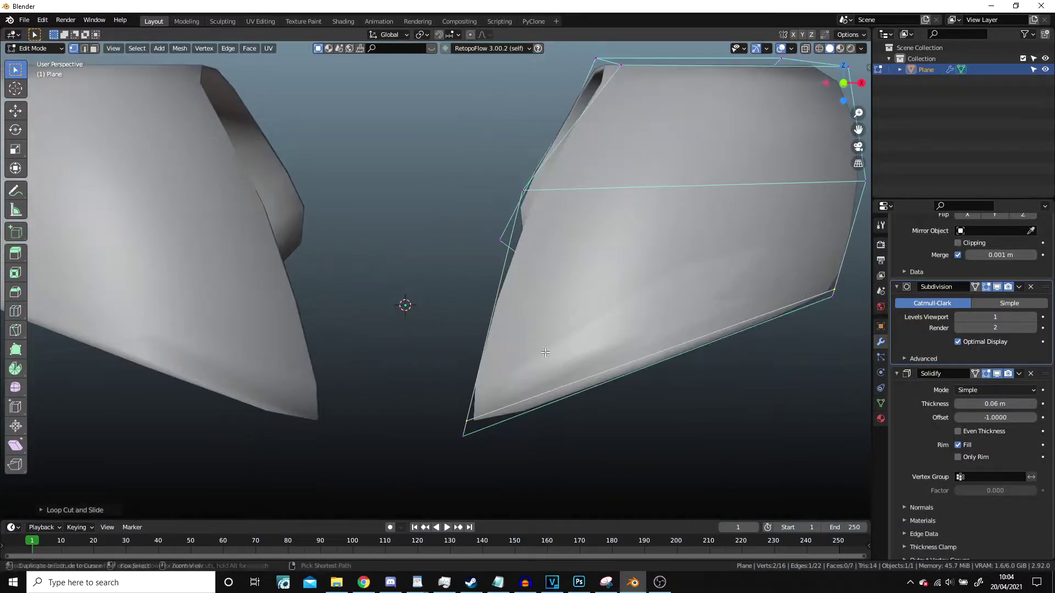
key("Tab")
mouse_move(473, 329)
middle_mouse_down()
mouse_move(485, 343)
mouse_move(516, 286)
middle_mouse_up()
key("Tab")
key("Tab")
middle_click_drag(409, 295, 391, 289)
key("KP_1")
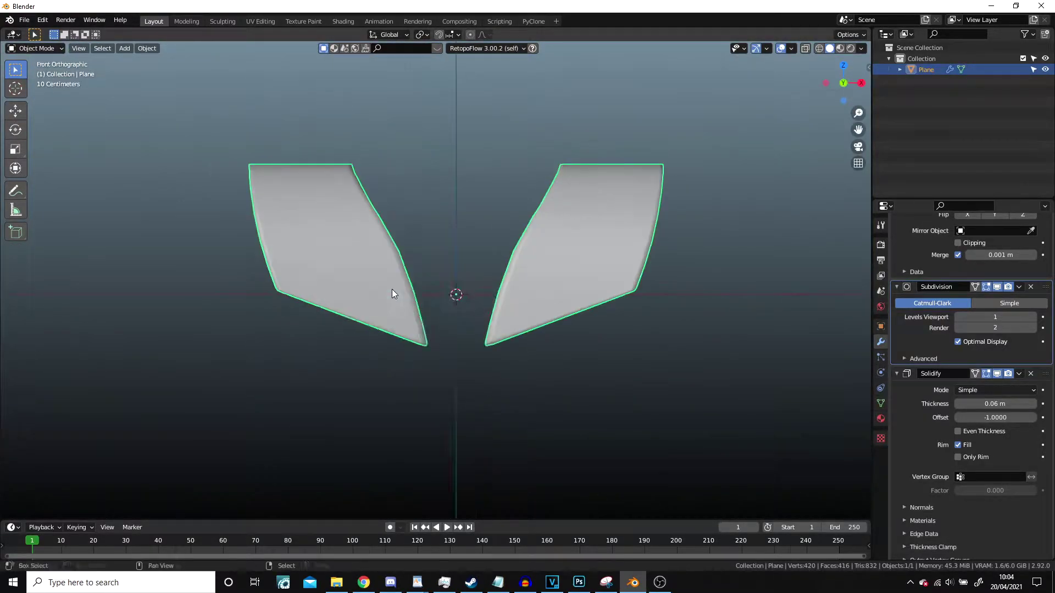
key("shift+a")
Add a small cylinder, rotate it forward, shrink it and move it onto the shoulder plate along X
left_click(456, 350)
key("KP_3")
key("Tab")
key("r")
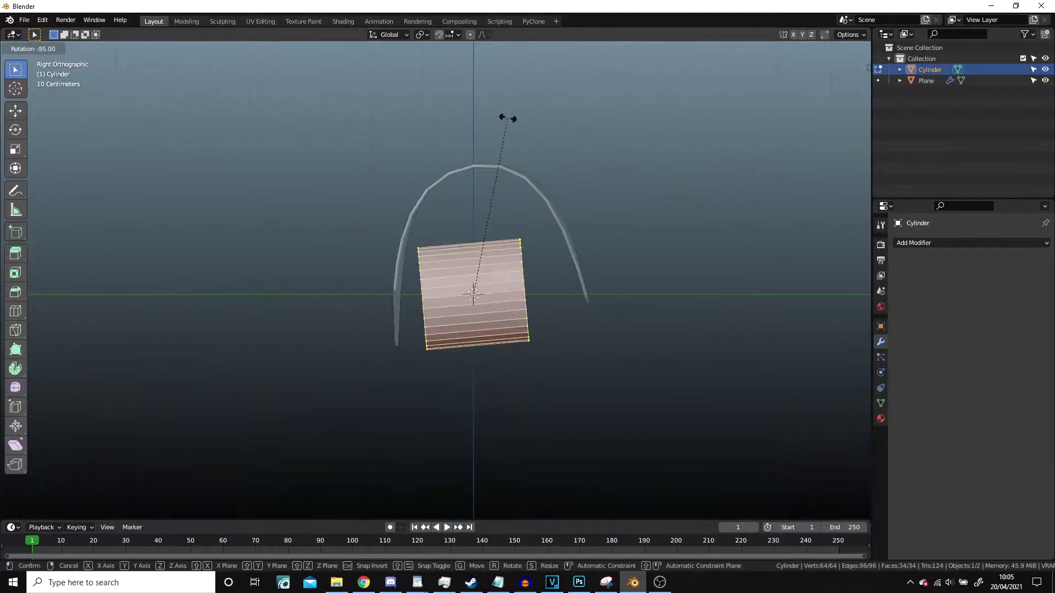
key("s")
key("Return")
key("KP_1")
scroll(491, 350, "up", 5)
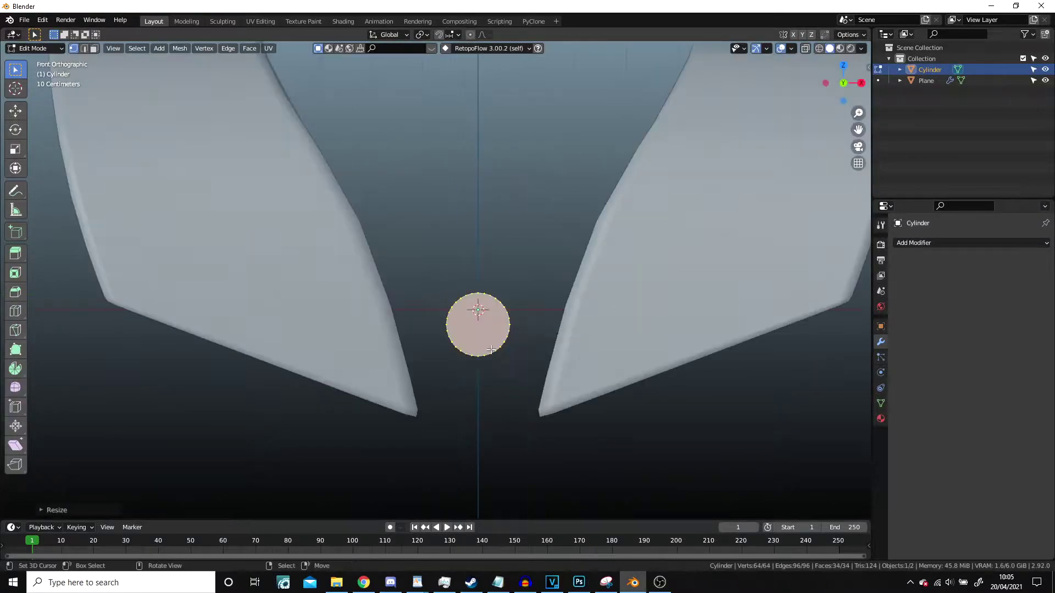
key("KP_3")
key("g")
key("x")
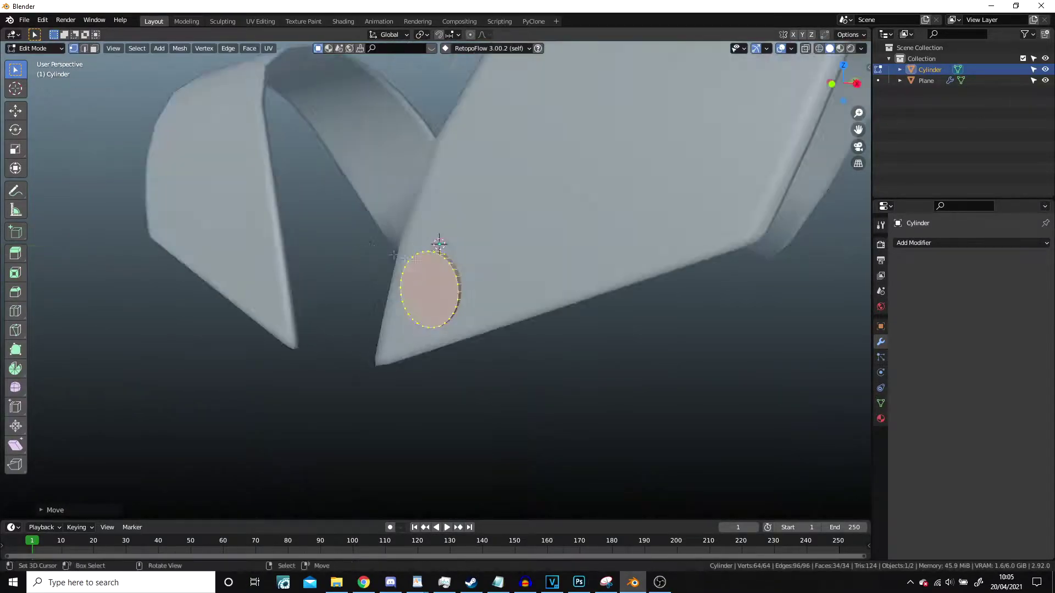
Inset the disc's front face and shrink the inner face
key("Tab")
scroll(543, 239, "up", 6)
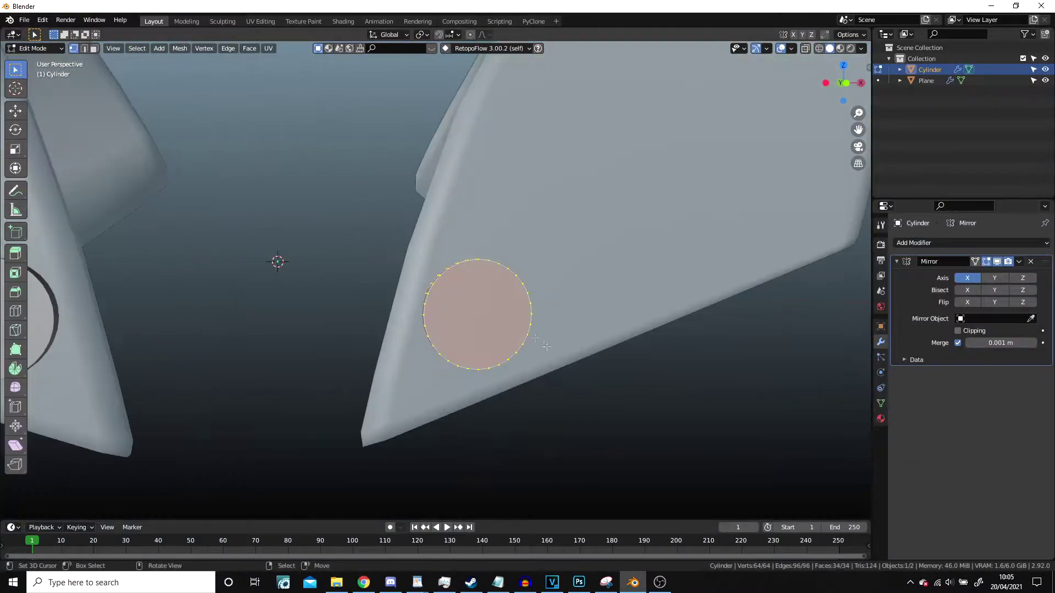
mouse_move(669, 381)
middle_mouse_down()
mouse_move(774, 452)
mouse_move(725, 233)
middle_mouse_up()
left_click(769, 440)
key("s")
left_click(695, 354)
mouse_move(696, 353)
middle_mouse_down()
mouse_move(601, 317)
mouse_move(584, 328)
mouse_move(654, 216)
mouse_move(569, 307)
mouse_move(591, 178)
middle_mouse_up()
key("i")
scroll(660, 264, "down", 4)
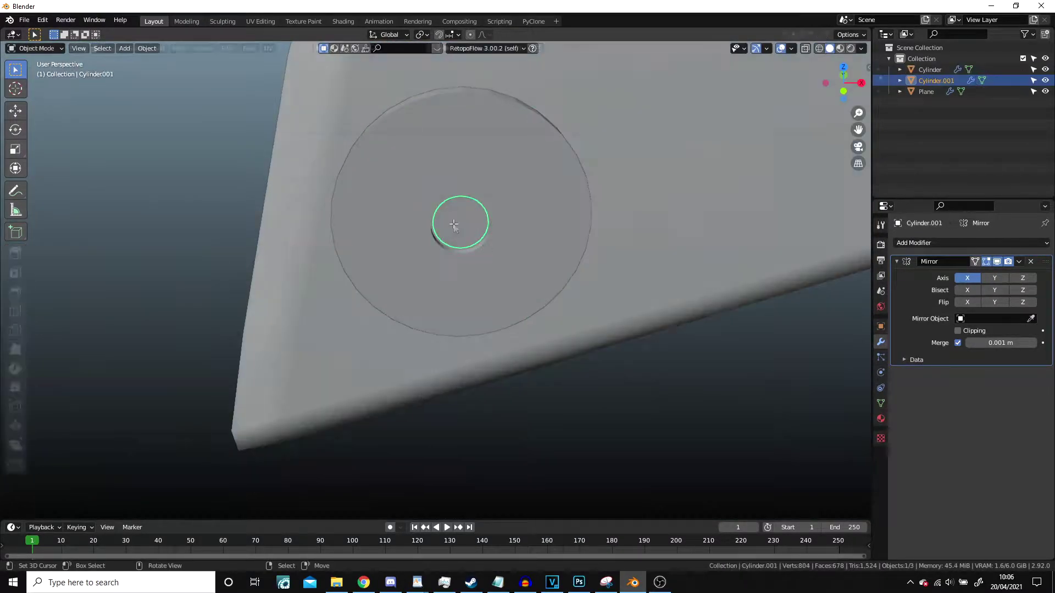
Push the inner face outward and enlarge it into a raised rivet head
key("KP_7")
key("g")
left_click(692, 276)
mouse_move(692, 276)
middle_mouse_down()
mouse_move(557, 320)
mouse_move(462, 325)
middle_mouse_up()
key("s")
left_click(557, 320)
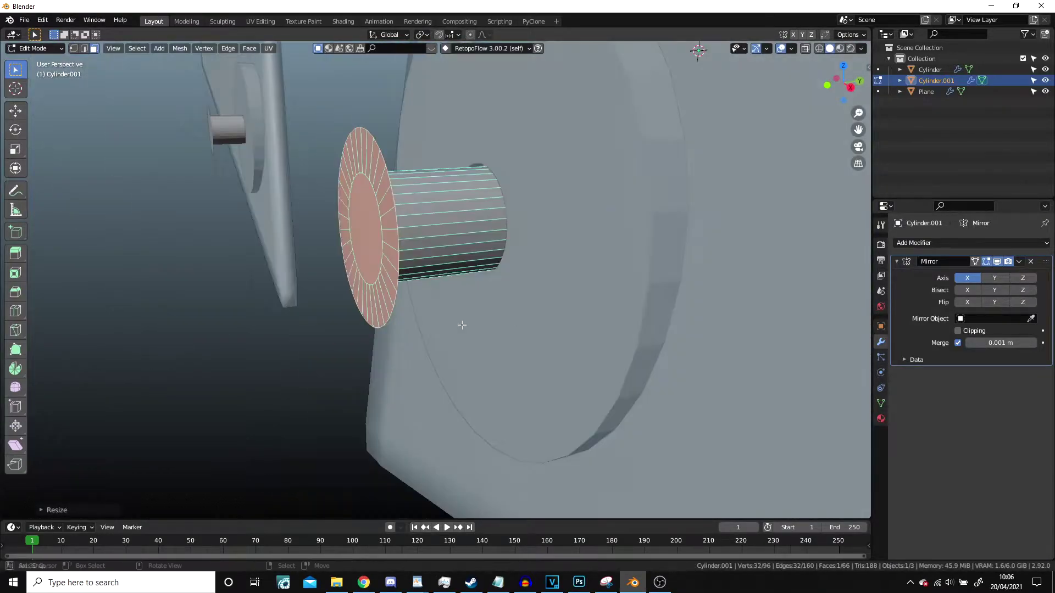
left_click(532, 314)
middle_click_drag(532, 314, 543, 303)
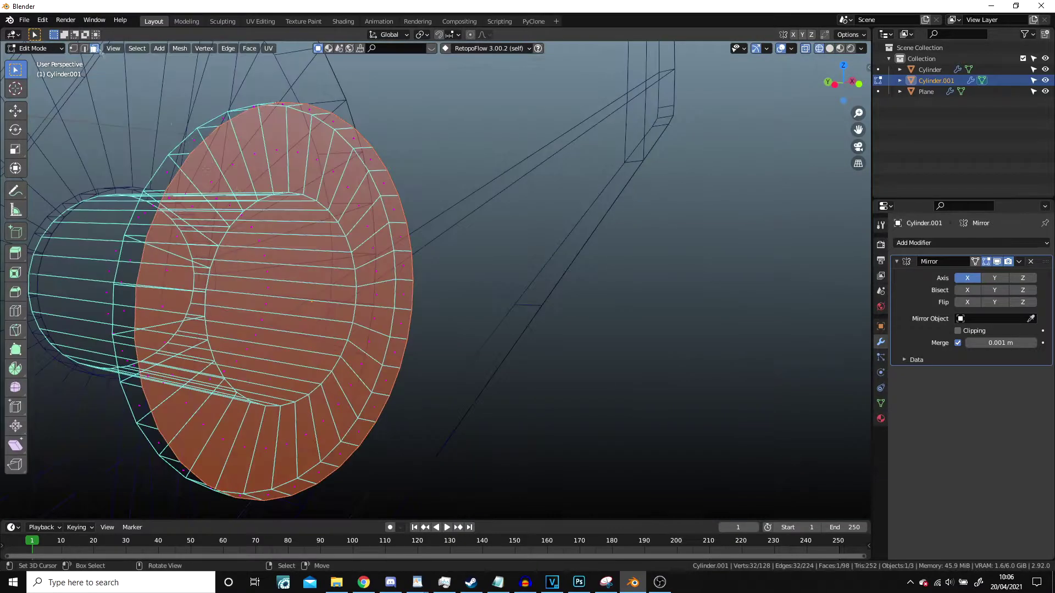
key("Tab")
Switch to wireframe, deselect everything and add a torus
key("z")
key("alt+a")
key("shift+a")
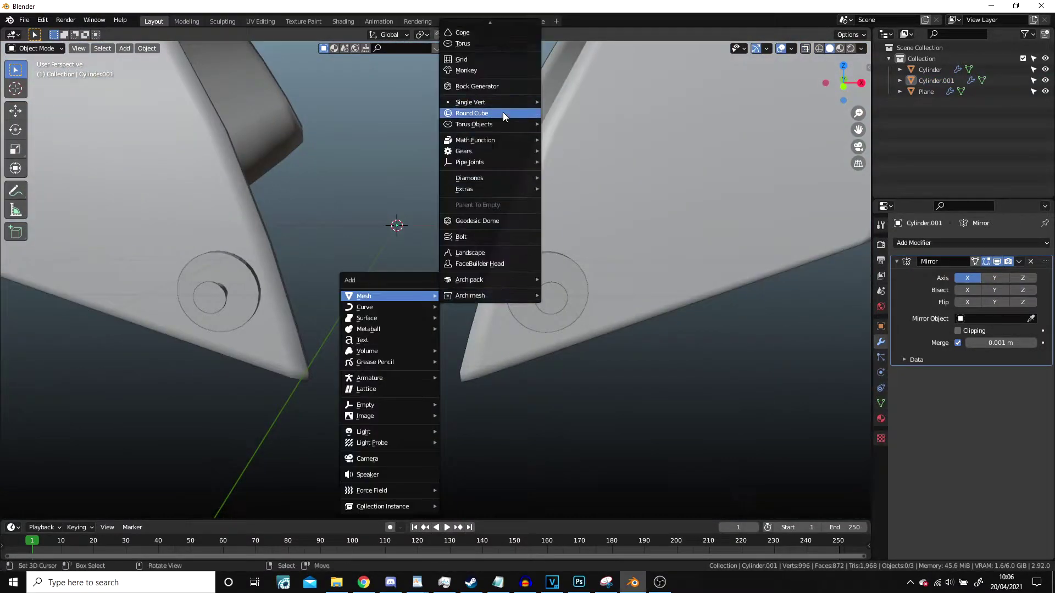
left_click(462, 43)
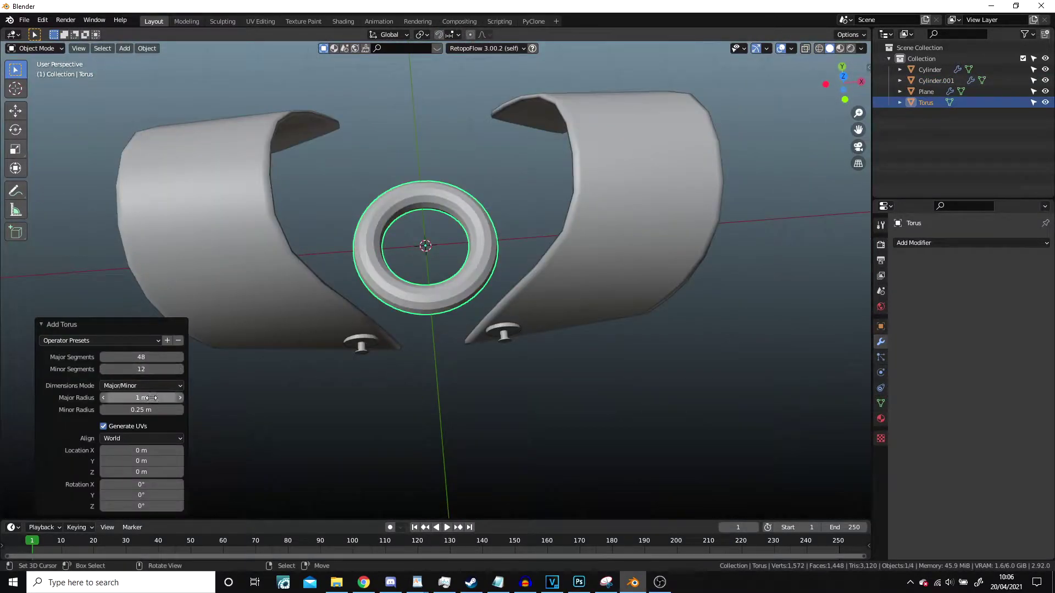
Stand the torus upright with a 90° X rotation and shrink it
key("KP_1")
key("Tab")
key("KP_3")
key("r")
key("x")
key("9")
key("0")
key("Return")
key("KP_1")
key("s")
left_click(504, 325)
Move the ring into place around the rivet head
scroll(504, 324, "up", 3)
key("KP_3")
key("g")
left_click(555, 337)
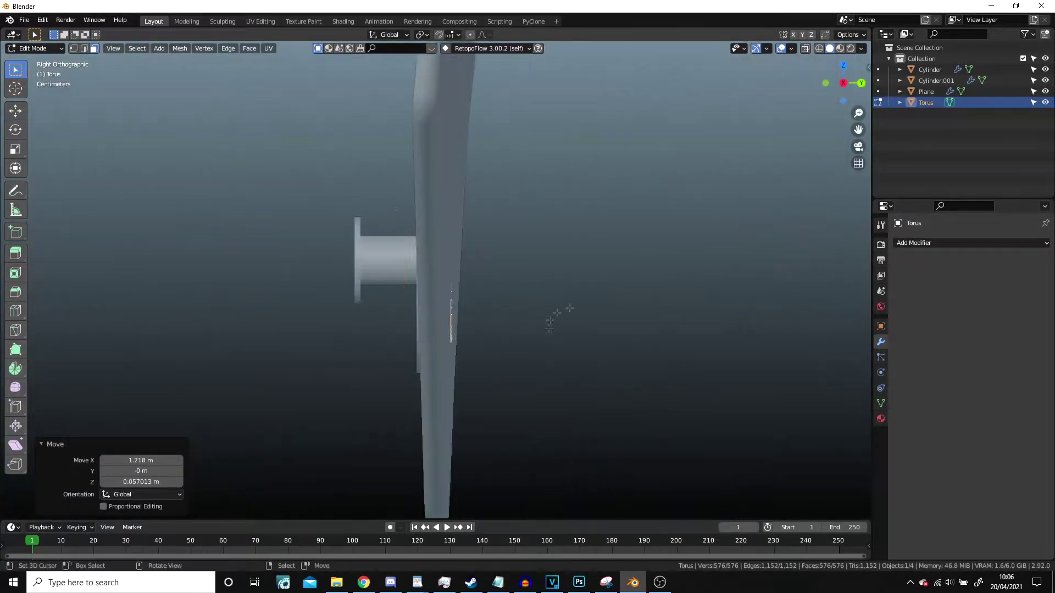
middle_click_drag(555, 336, 577, 306)
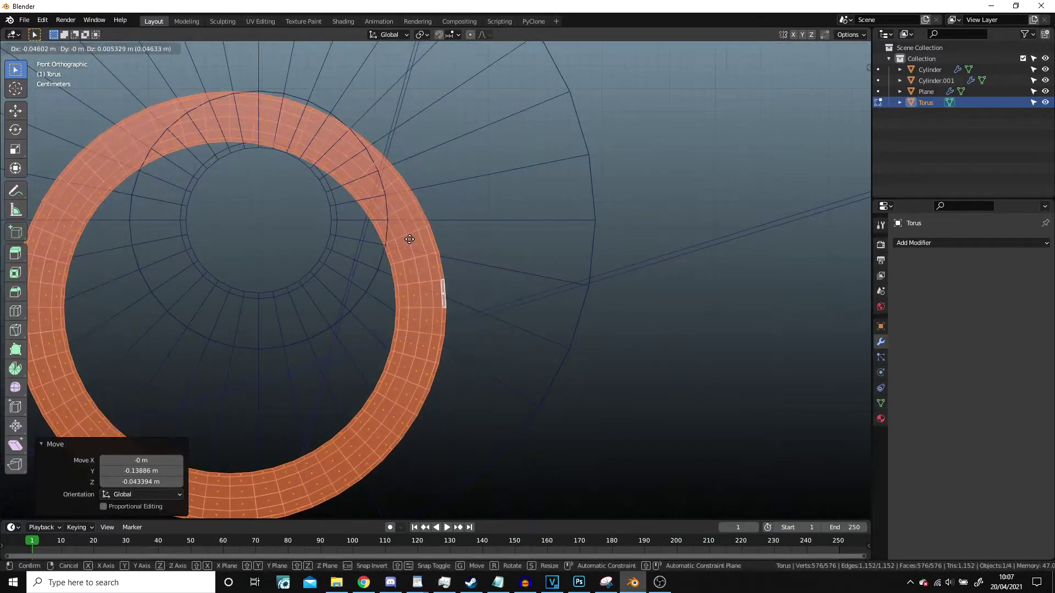
key("Tab")
Mirror the torus to the other shoulder and add a new plane
left_click(933, 243)
left_click(839, 371)
mouse_move(494, 275)
middle_mouse_down()
mouse_move(377, 312)
mouse_move(418, 247)
mouse_move(395, 253)
middle_mouse_up()
key("shift+a")
left_click(484, 257)
Rotate the new plane 90° in side view and place it
key("KP_3")
key("Tab")
type("r90")
key("Return")
left_click(424, 331)
key("KP_1")
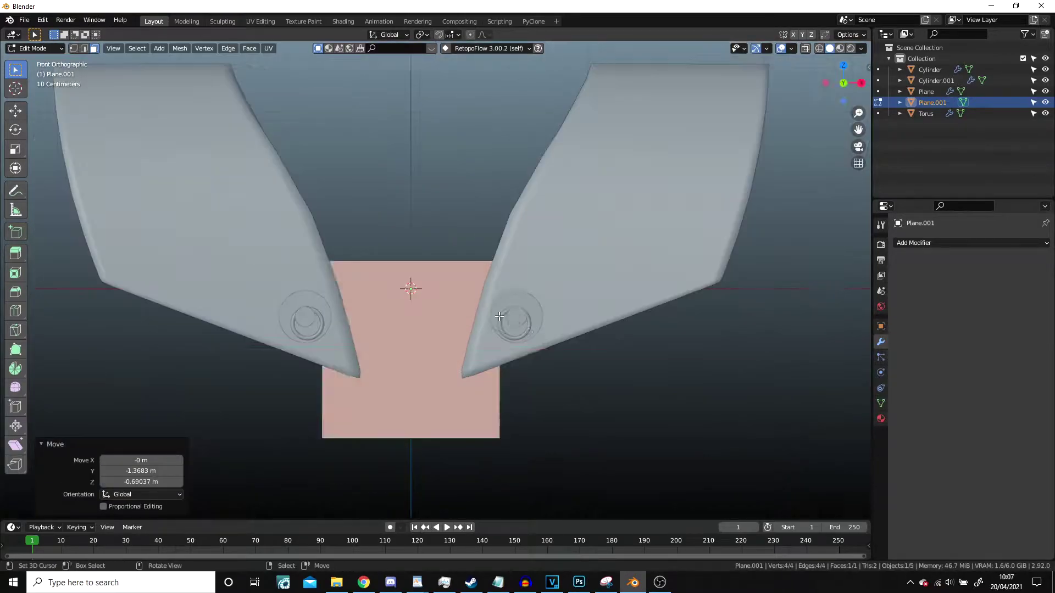
Add a Mirror modifier to the plane, offset it from centre and select its outer edge
left_click(934, 243)
left_click(835, 362)
left_click_drag(576, 395, 555, 395)
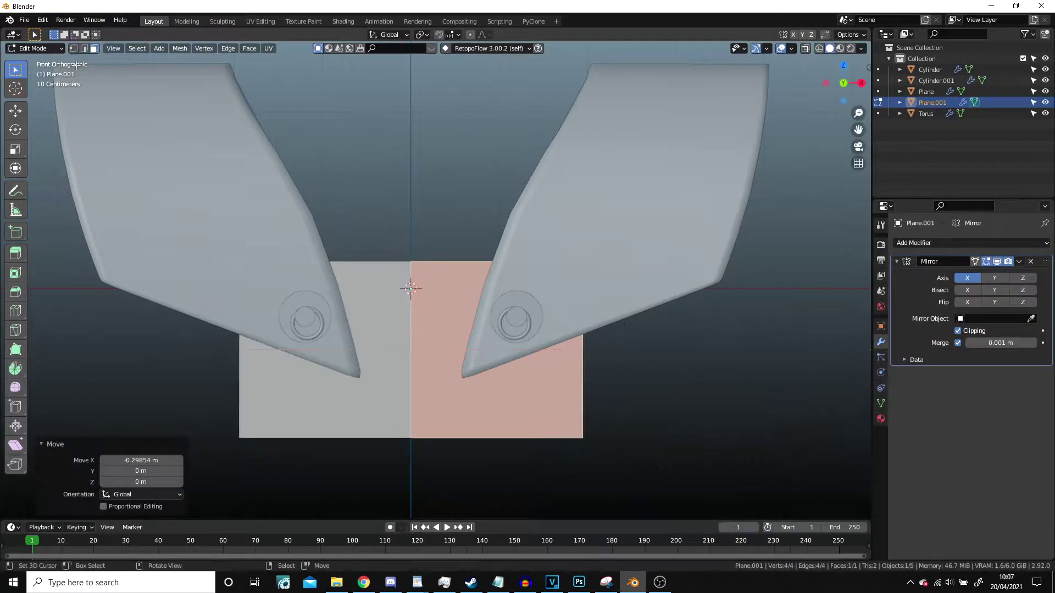
key("2")
left_click(489, 335)
left_click_drag(506, 329, 678, 325)
Extrude the outer edge into a new face of the band
key("KP_3")
key("e")
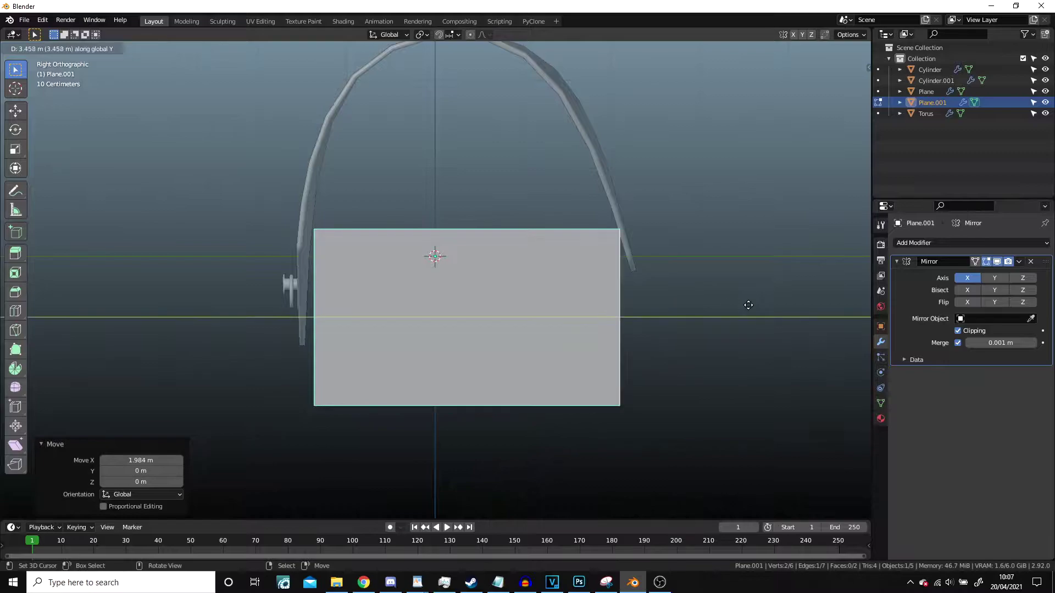
left_click(433, 254)
middle_click_drag(433, 255, 556, 254)
key("Tab")
mouse_move(424, 236)
middle_mouse_down()
mouse_move(598, 372)
mouse_move(405, 282)
mouse_move(541, 238)
middle_mouse_up()
Slide an edge along the band to reposition it
key("Tab")
key("KP_3")
key("g")
key("g")
left_click(591, 403)
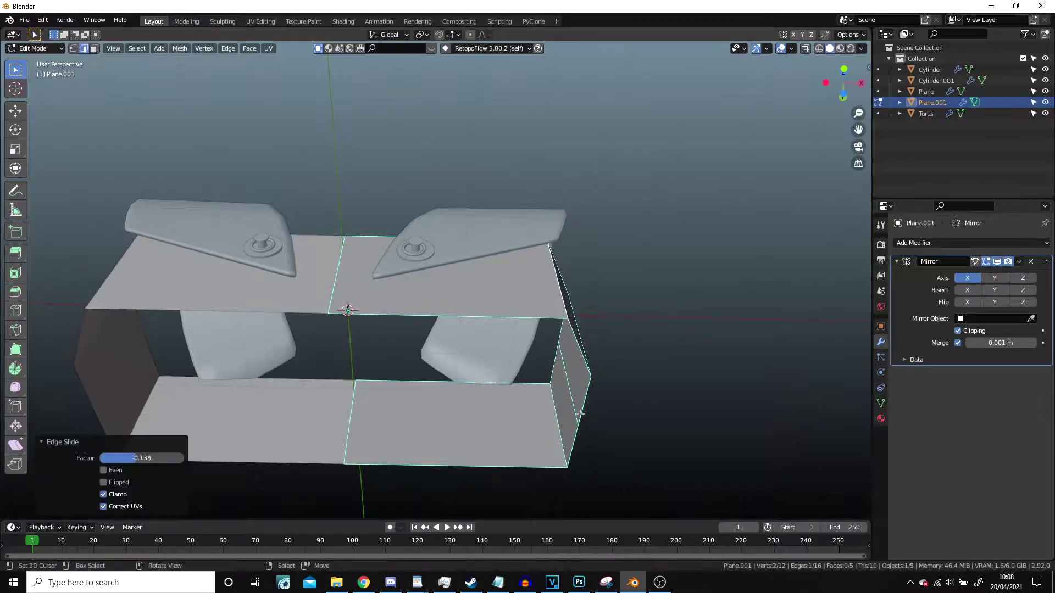
left_click(522, 433)
mouse_move(522, 434)
middle_mouse_down()
mouse_move(368, 259)
mouse_move(649, 378)
middle_mouse_up()
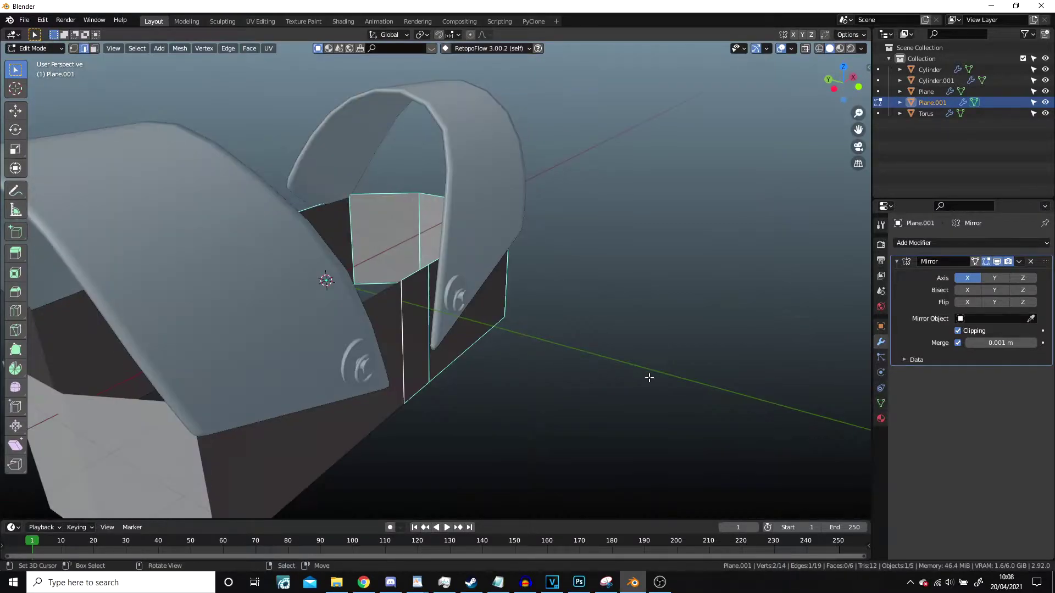
Join the two edge loops with Bridge Edge Loops to close the band
key("KP_3")
key("e")
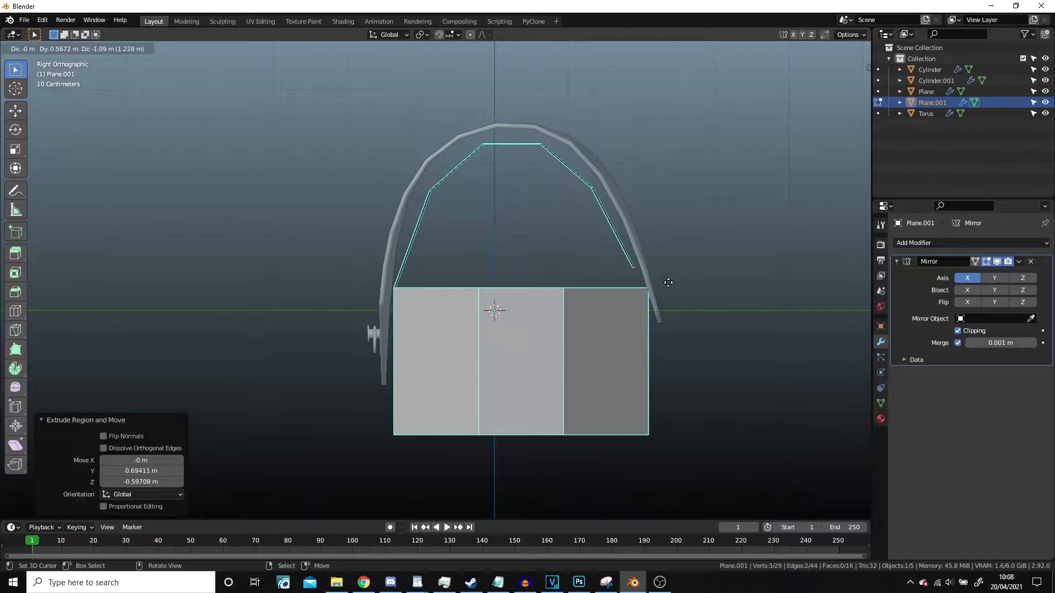
key("ctrl+z")
middle_click_drag(667, 282, 424, 205)
key("F3")
key("Return")
key("Tab")
middle_click_drag(407, 176, 566, 286)
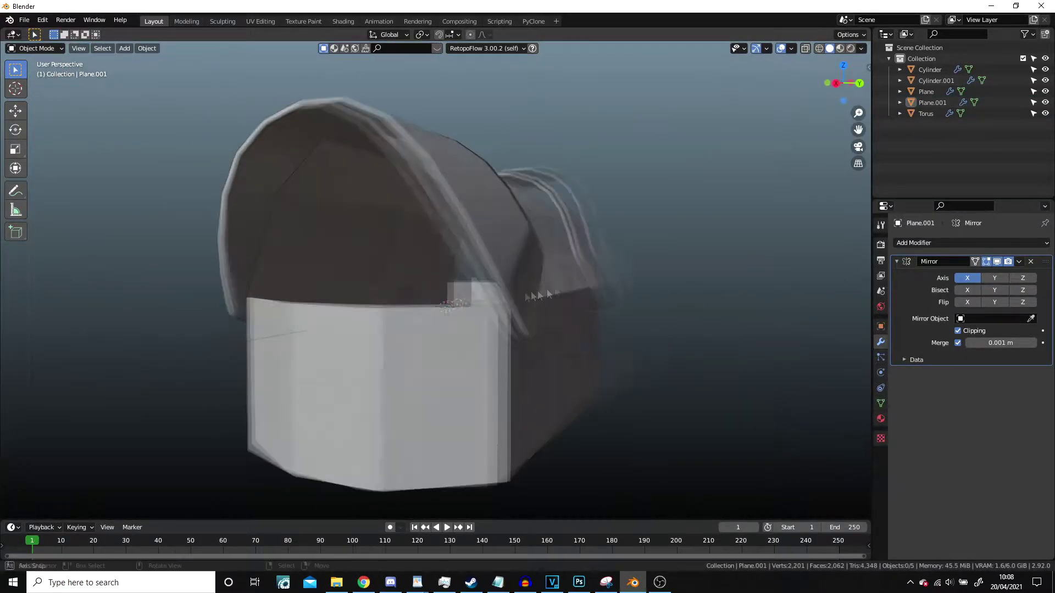
Extrude the torso shell's top edges upward to extend the band
key("Tab")
key("KP_Decimal")
key("e")
scroll(479, 357, "down", 5)
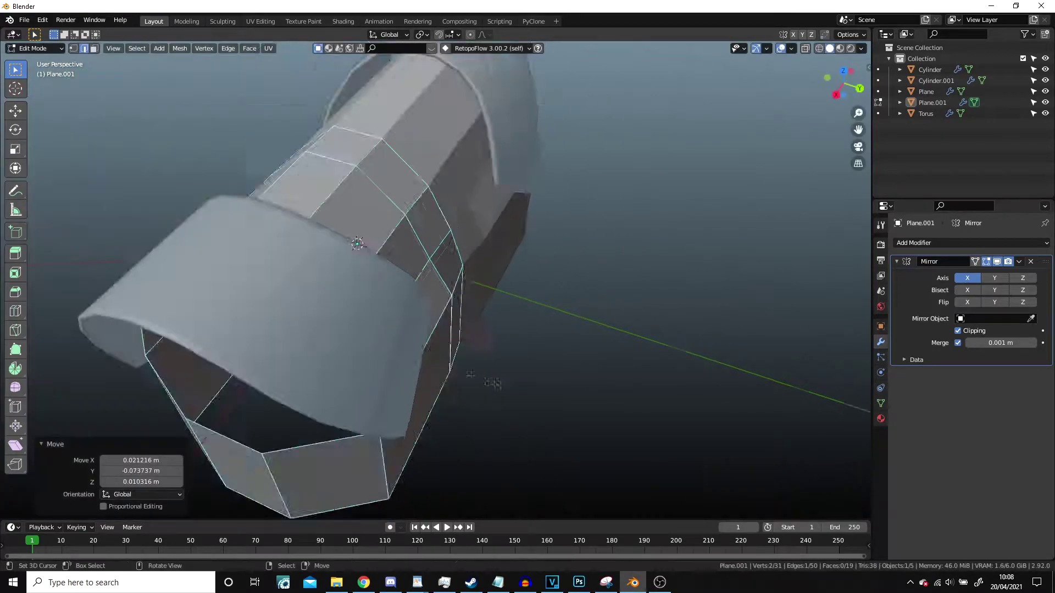
middle_click_drag(476, 313, 511, 228)
key("KP_3")
scroll(429, 250, "up", 3)
scroll(360, 349, "up", 3)
Lower a top-edge vertex in side view to start the neckline dip
left_click(245, 317)
key("g")
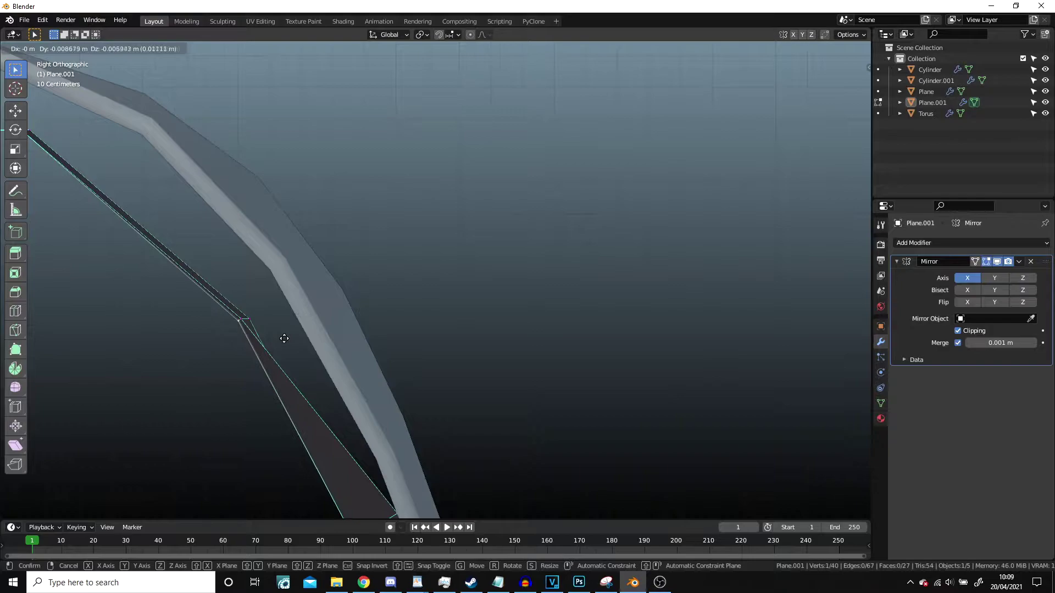
left_click(267, 322)
key("shift+z")
left_click(286, 267)
key("shift+z")
middle_click_drag(313, 285, 298, 306)
scroll(484, 413, "down", 5)
Refine the neckline between the shoulder plates and add a Subdivision Surface modifier
middle_click_drag(483, 413, 96, 48)
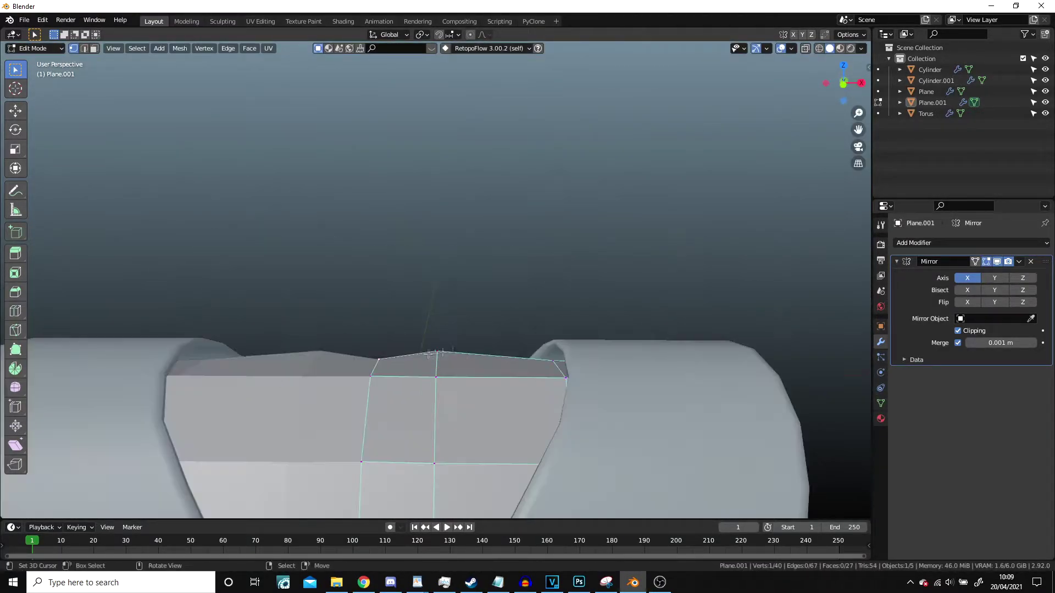
middle_click_drag(511, 433, 75, 48)
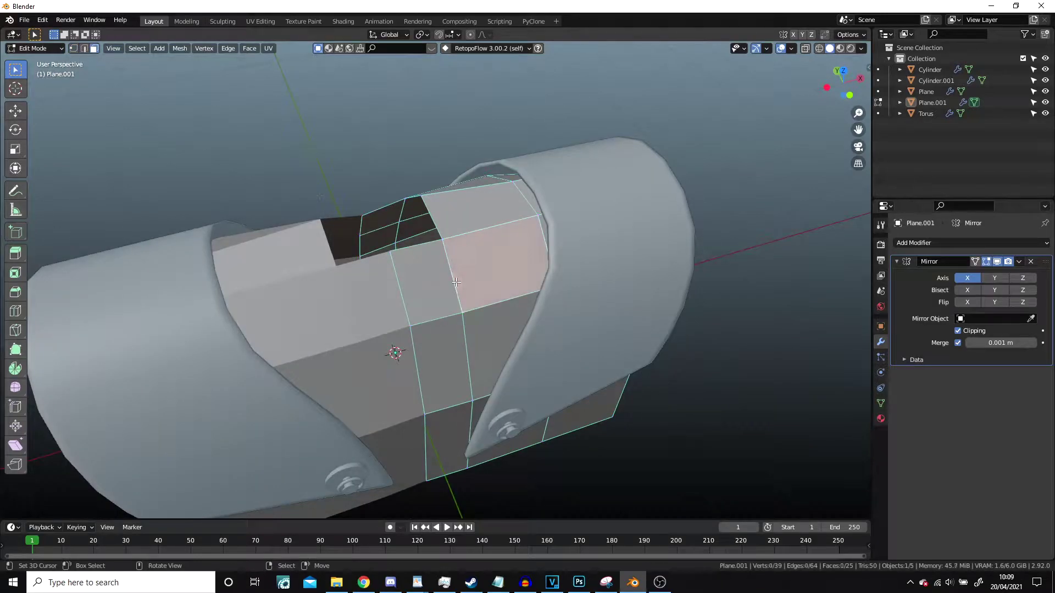
key("ctrl+z")
middle_click_drag(456, 282, 81, 47)
middle_click_drag(461, 214, 73, 48)
left_click(499, 234)
mouse_move(498, 234)
middle_mouse_down()
mouse_move(384, 237)
mouse_move(475, 297)
mouse_move(605, 231)
middle_mouse_up()
left_click(914, 242)
left_click(833, 425)
Inspect the subdivided shell and softly bend its top edge with proportional editing
key("Tab")
middle_click_drag(495, 275, 549, 166)
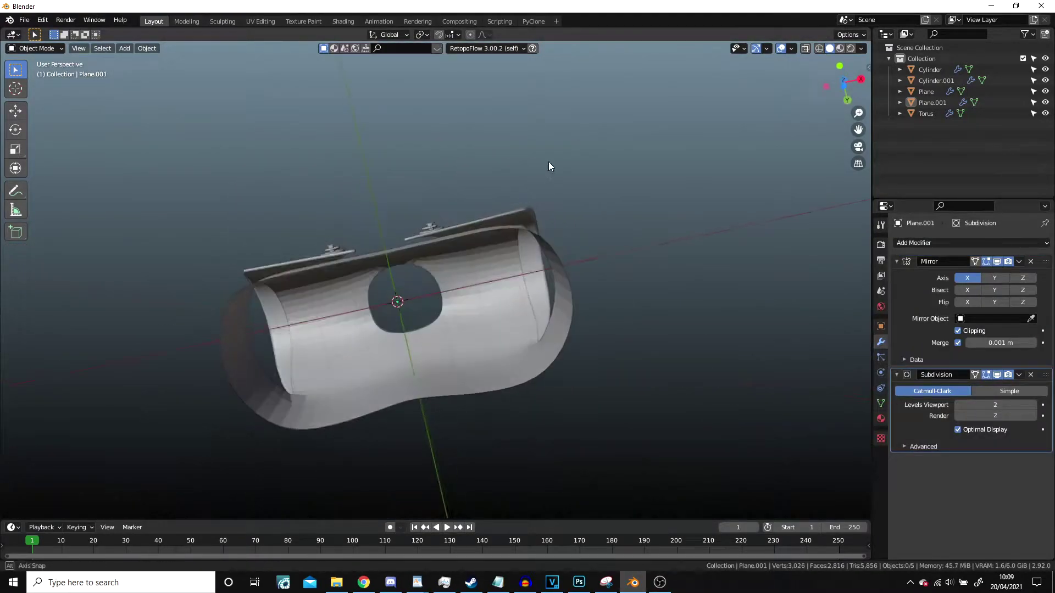
key("Tab")
scroll(549, 166, "up", 5)
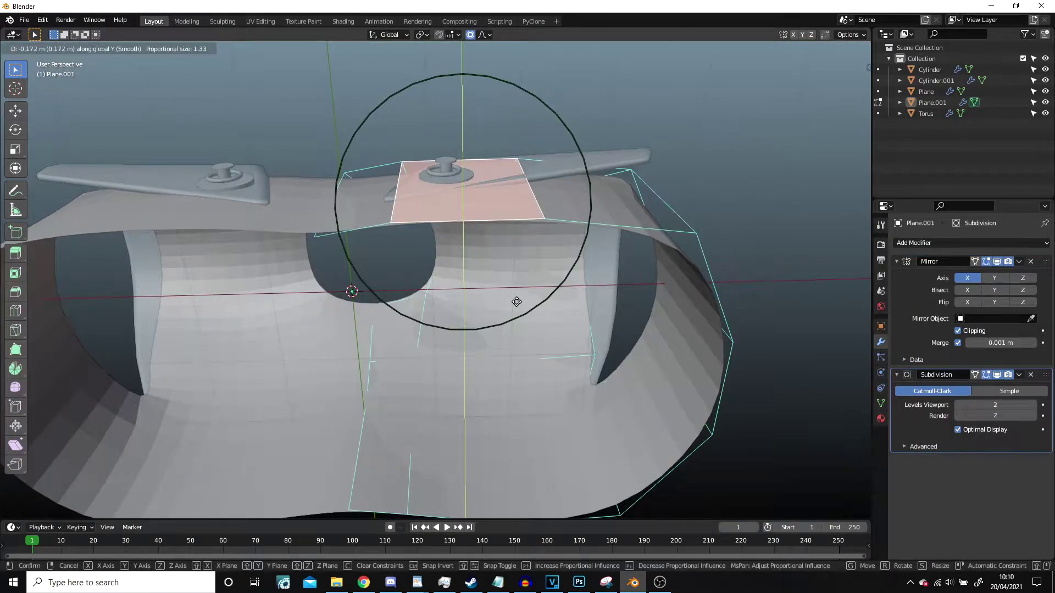
left_click(516, 301)
middle_click_drag(517, 302, 605, 330)
Proportionally move the shoulder edge to round the arm opening, then switch to face select
key("g")
left_click(631, 436)
mouse_move(631, 436)
middle_mouse_down()
mouse_move(530, 306)
mouse_move(385, 275)
mouse_move(319, 357)
middle_mouse_up()
key("g")
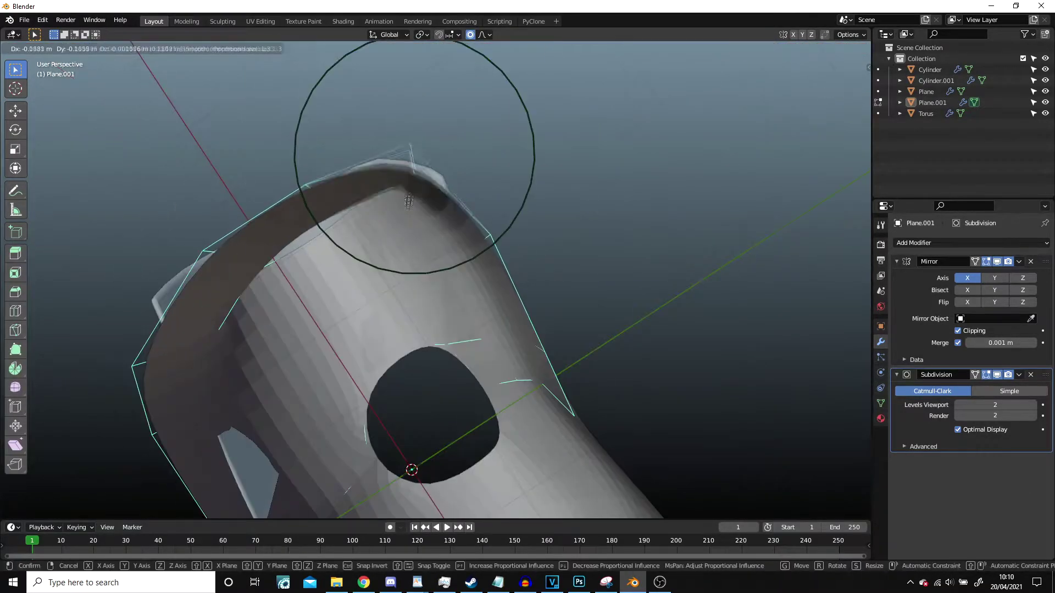
left_click(409, 191)
mouse_move(409, 191)
middle_mouse_down()
mouse_move(330, 274)
mouse_move(509, 332)
mouse_move(486, 235)
mouse_move(384, 247)
mouse_move(445, 201)
middle_mouse_up()
key("3")
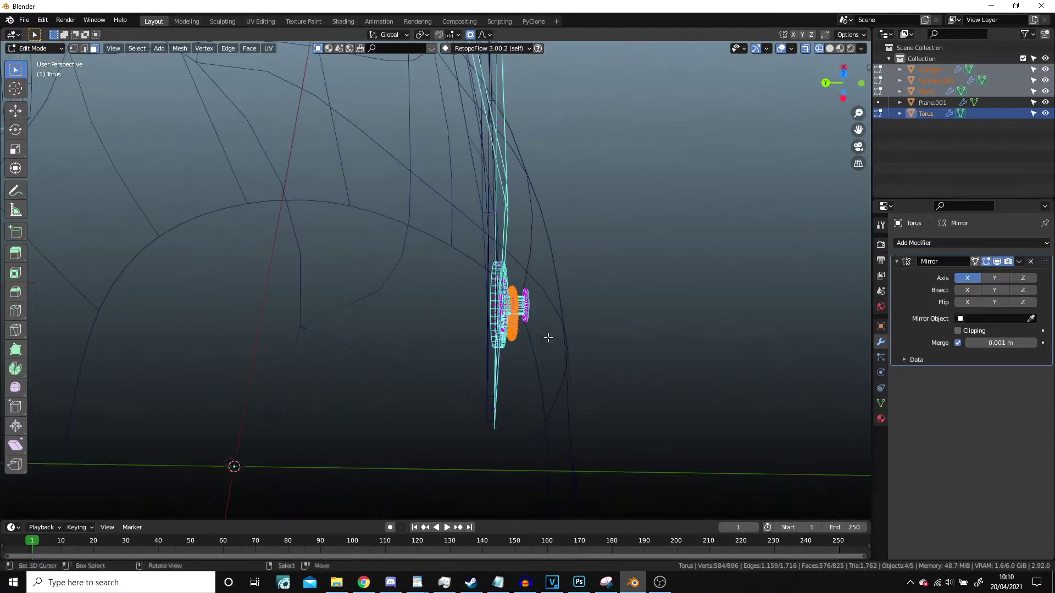
key("KP_1")
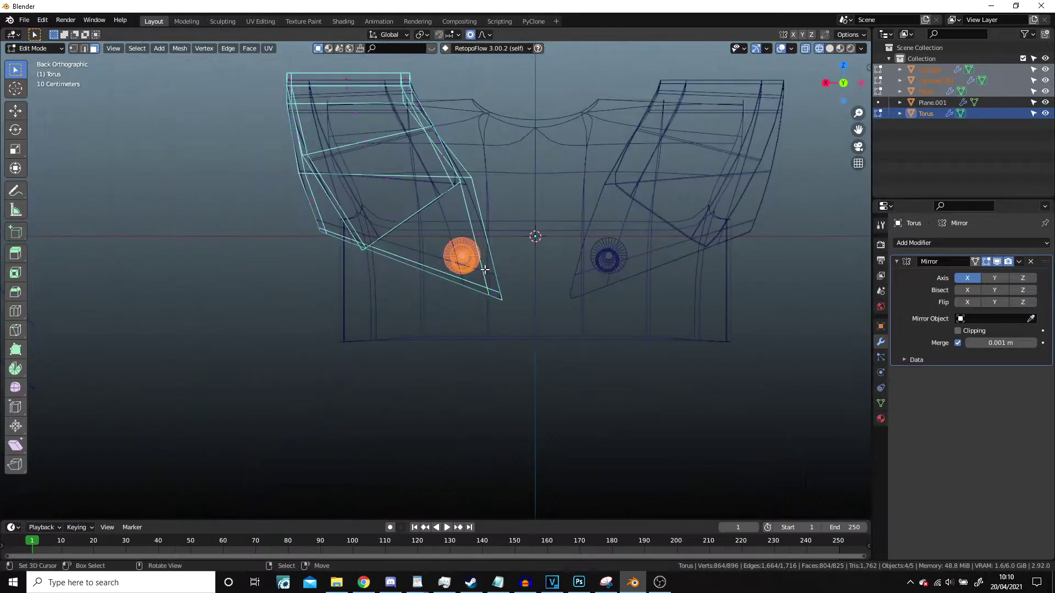
Switch to an orthographic side view and begin circle-selecting vertices
key("KP_3")
key("c")
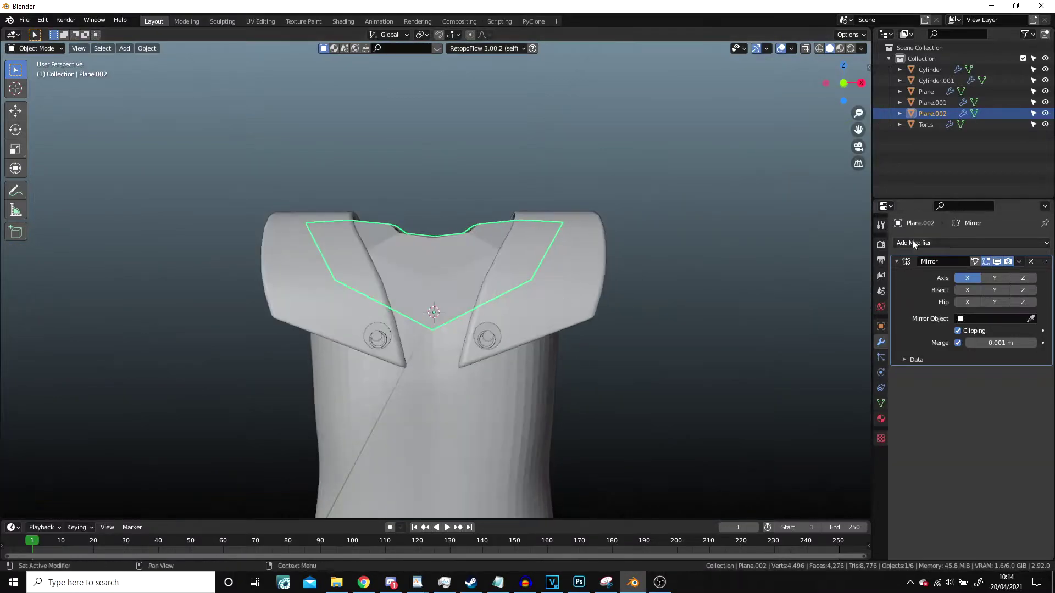
Thicken the collar plate and edge-slide its lower edge into place
left_click(852, 430)
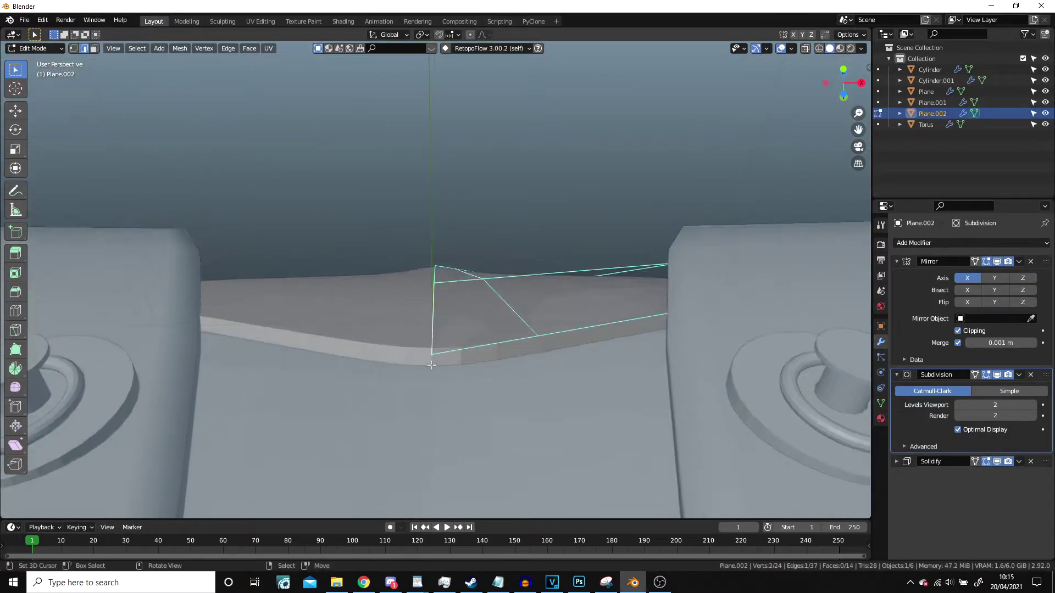
middle_click_drag(412, 168, 431, 227)
middle_click_drag(562, 219, 447, 316)
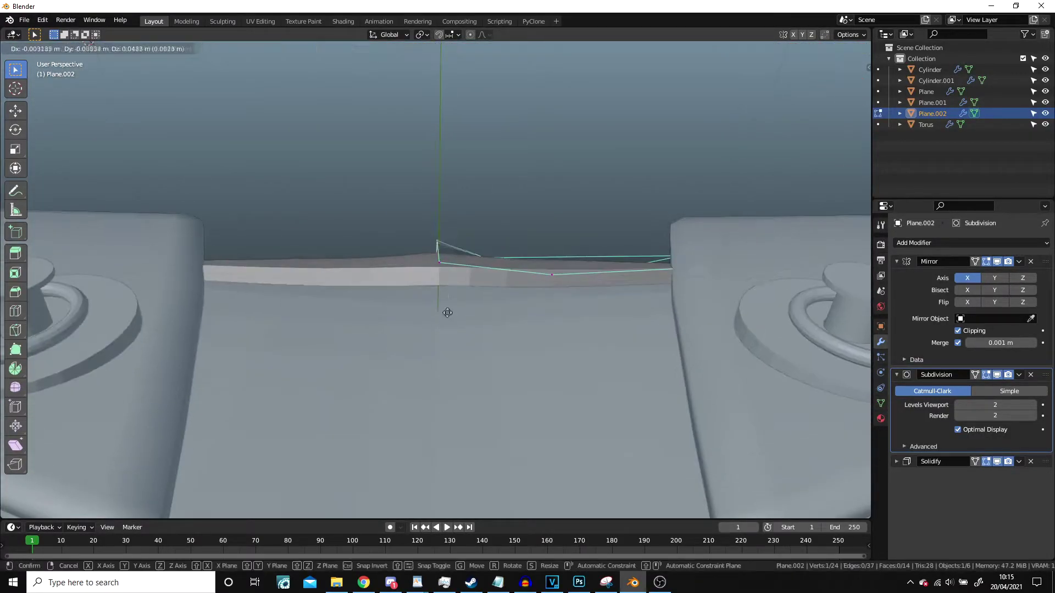
key("g")
middle_click_drag(443, 247, 521, 399)
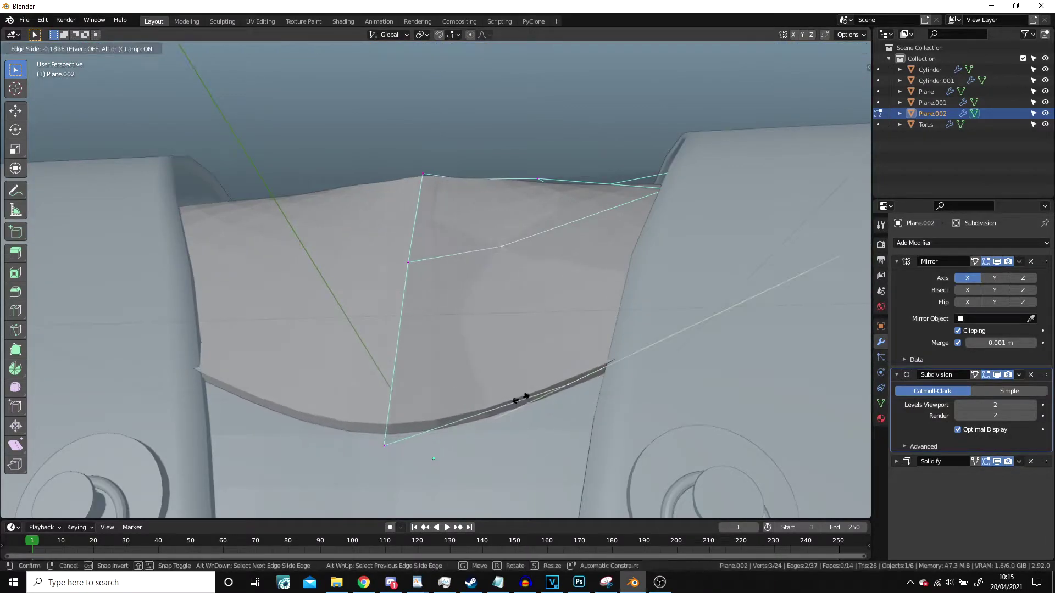
Adjust collar vertices in wireframe side view, then add a new plane, Plane.003
middle_click_drag(428, 265, 384, 286)
key("KP_3")
key("z")
left_click(365, 315)
key("g")
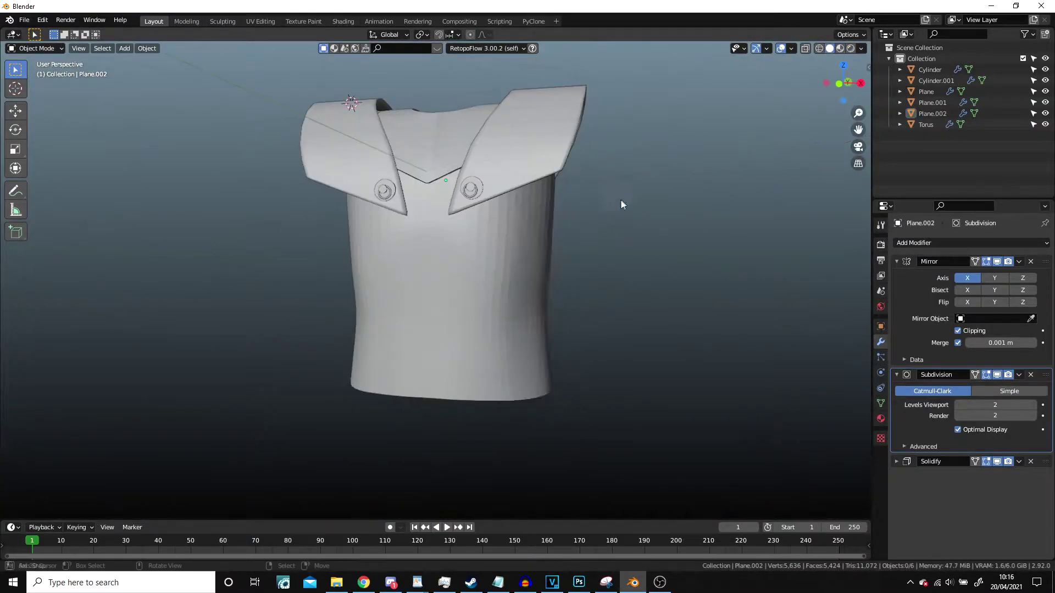
key("shift+a")
left_click(632, 227)
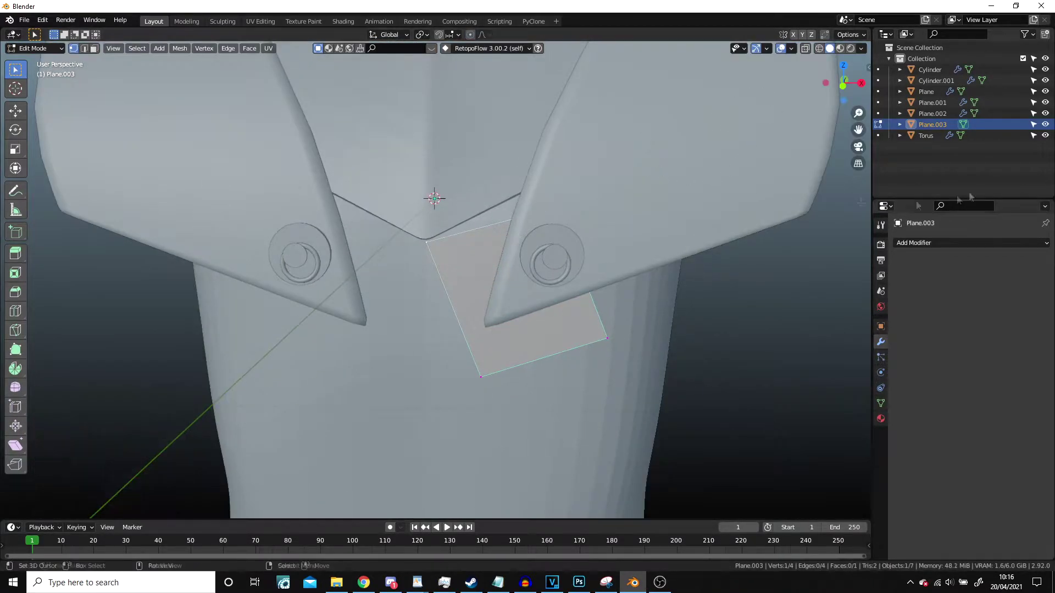
Give Plane.003 a Mirror modifier and, in Object Mode, a Subdivision Surface modifier
left_click(972, 243)
left_click(821, 374)
middle_click_drag(494, 231, 471, 214)
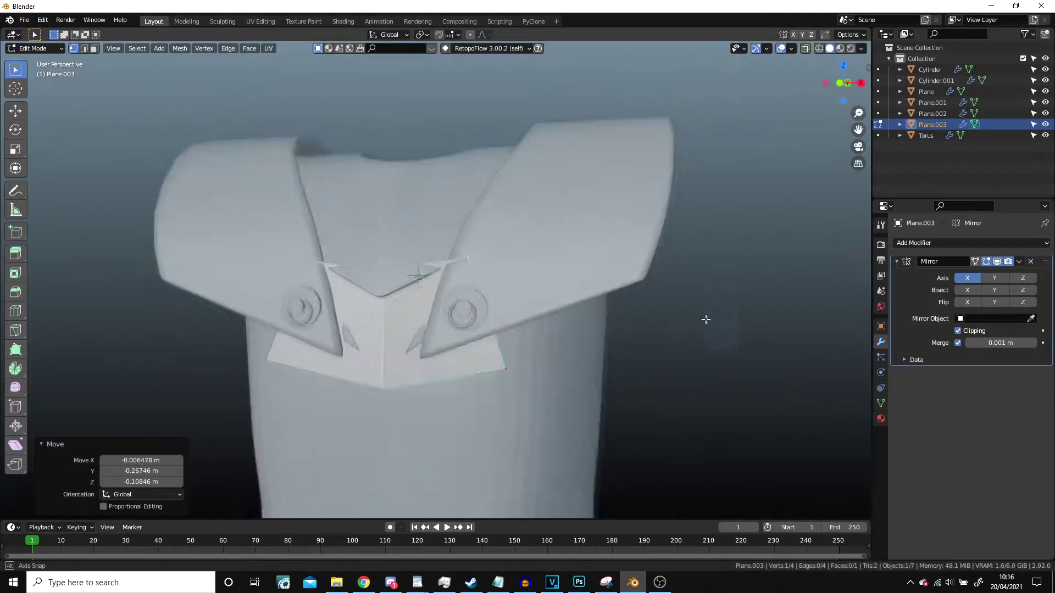
key("Tab")
left_click(971, 243)
left_click(780, 426)
left_click(971, 242)
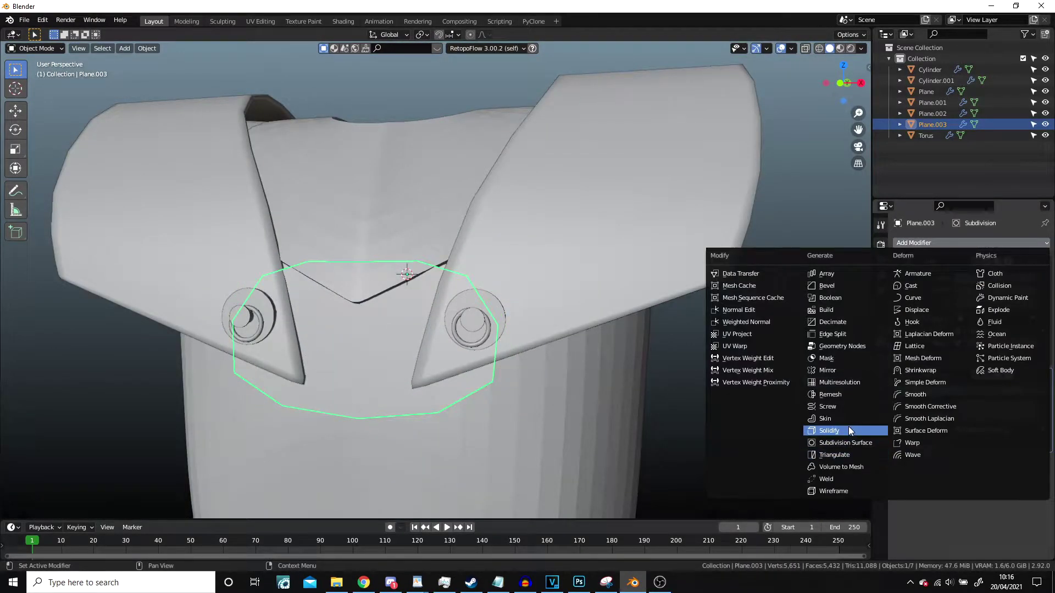
Add a 0.05 m Solidify and insert an edge loop to fit the chest band
left_click(780, 414)
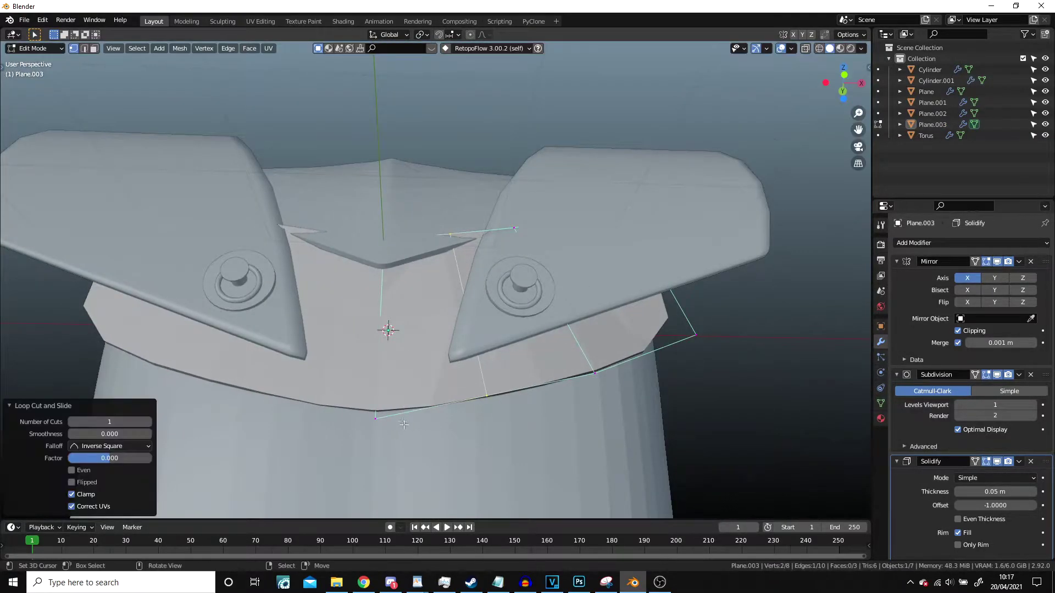
middle_click_drag(404, 424, 388, 299)
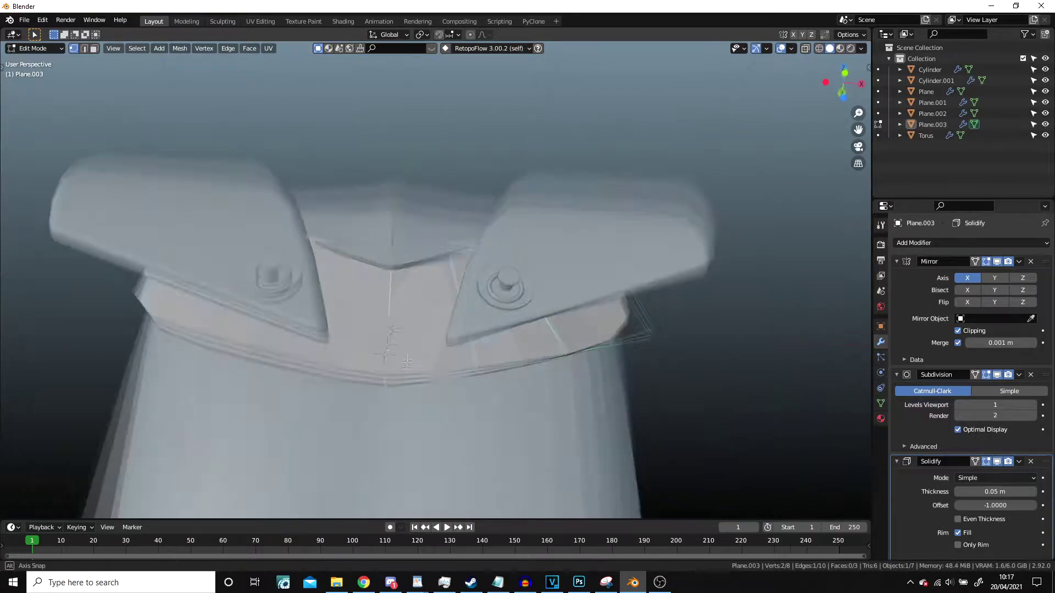
left_click(387, 297)
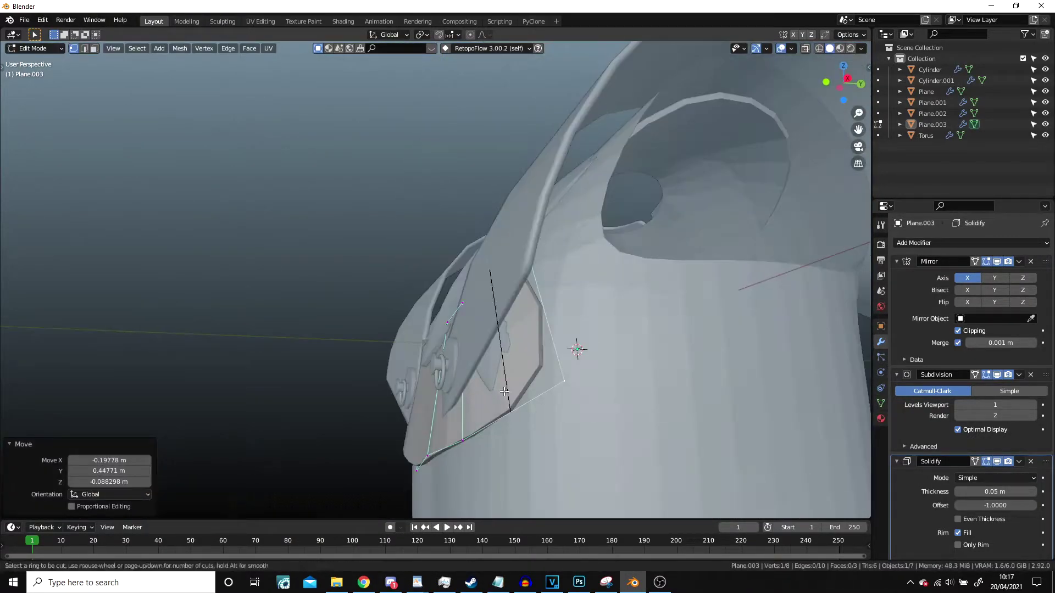
key("ctrl+r")
left_click(483, 429)
key("g")
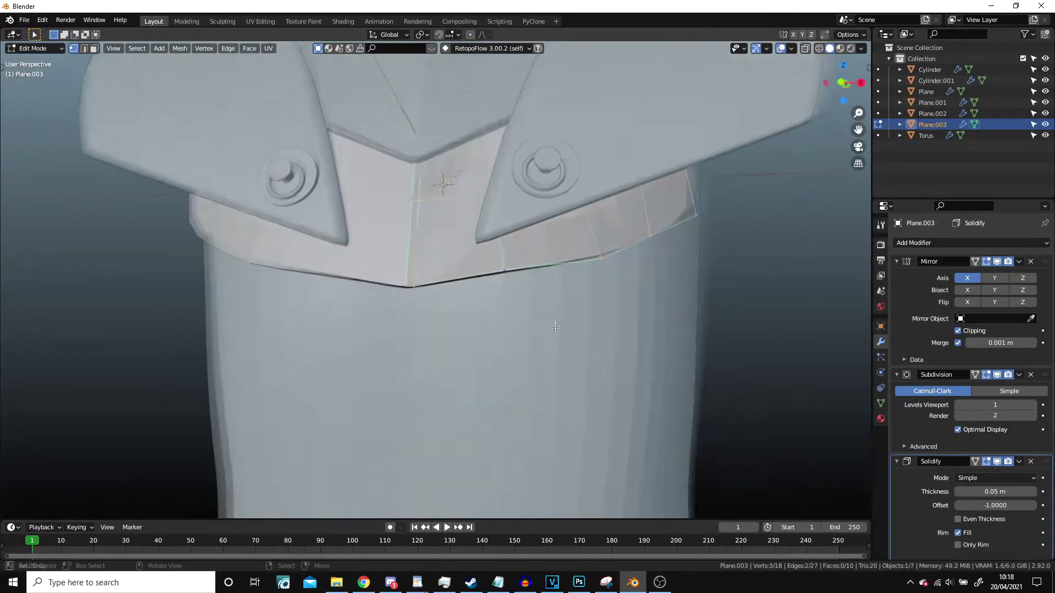
Separate the selected band into its own object
left_click(586, 331)
key("Tab")
left_click(442, 273)
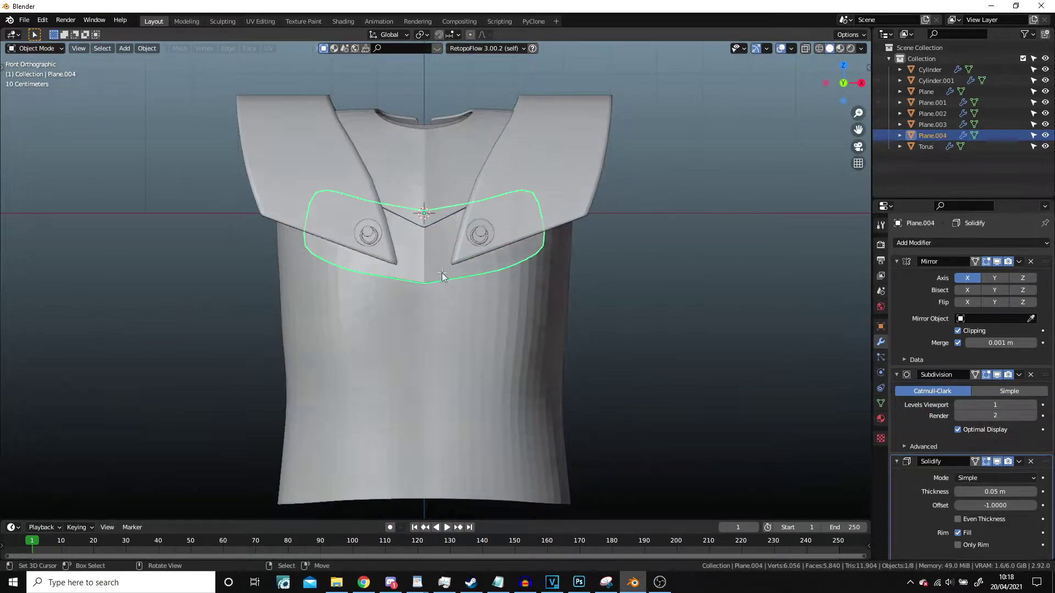
Move the separated band front-to-back and softly shape its edge against the torso
key("g")
key("y")
left_click(484, 392)
middle_click_drag(484, 391, 483, 318)
key("grave")
key("shift+z")
key("alt+a")
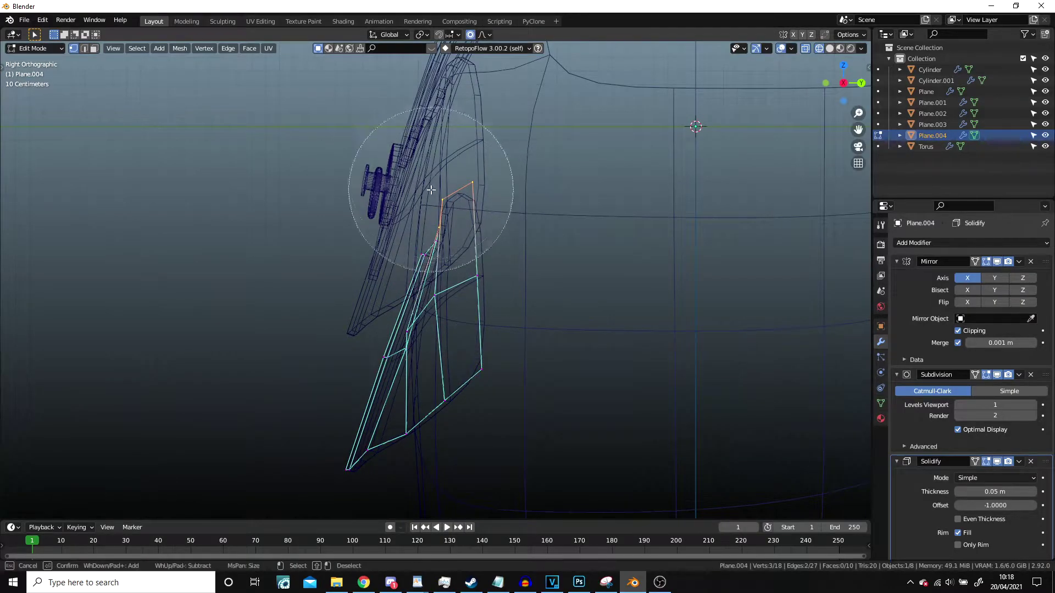
key("shift+z")
middle_click_drag(478, 327, 390, 265)
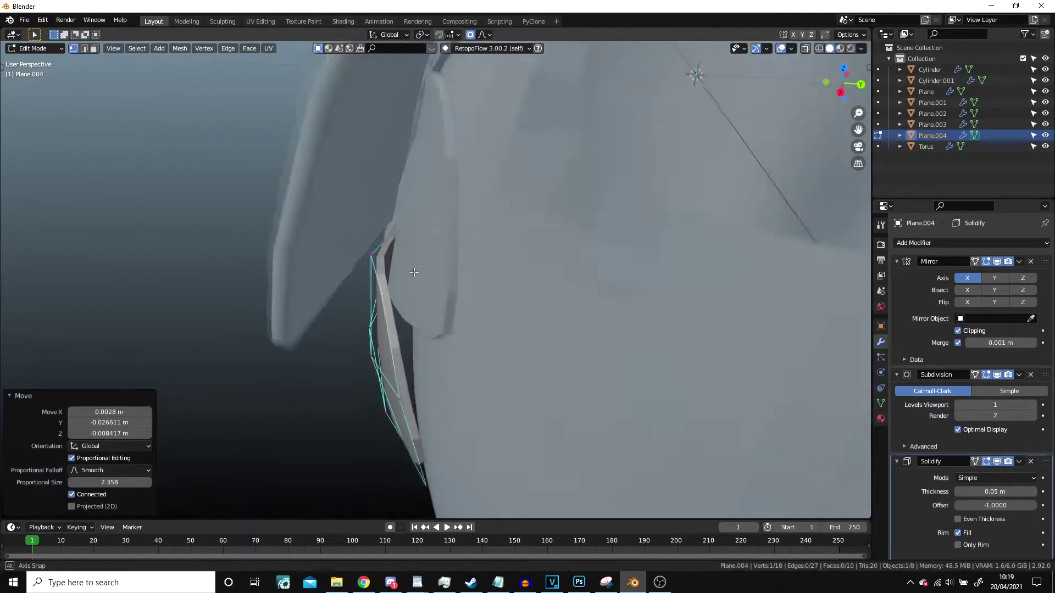
mouse_move(407, 311)
middle_mouse_down()
mouse_move(494, 219)
mouse_move(414, 363)
middle_mouse_up()
key("shift+z")
key("shift+z")
left_click(439, 234)
key("shift+z")
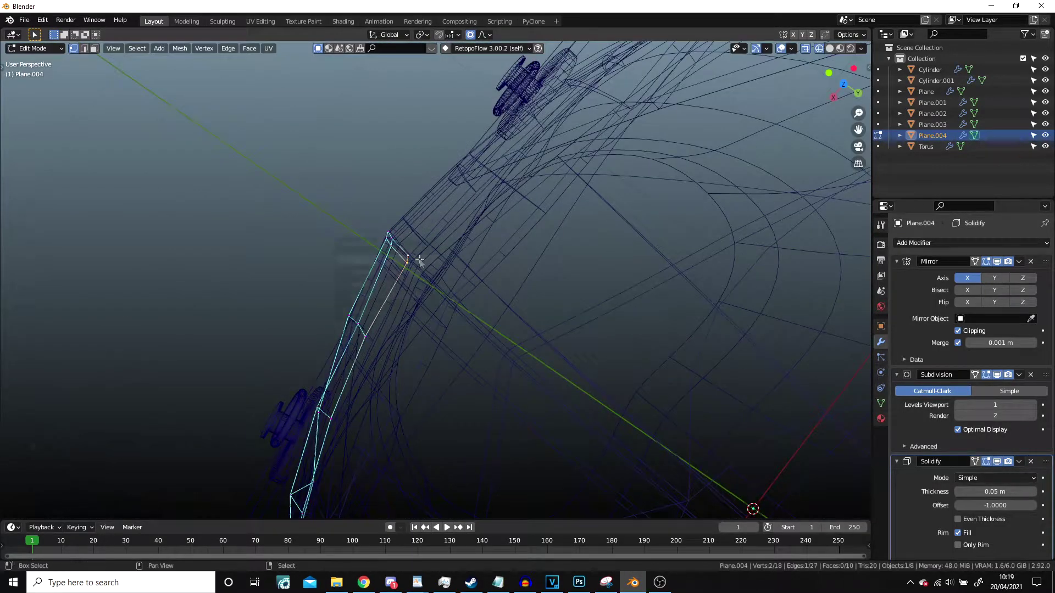
Return to solid shading and reposition the new band on the chest
key("z")
left_click(546, 313)
scroll(549, 247, "up", 5)
mouse_move(522, 247)
middle_mouse_down()
mouse_move(573, 205)
mouse_move(447, 246)
middle_mouse_up()
key("a")
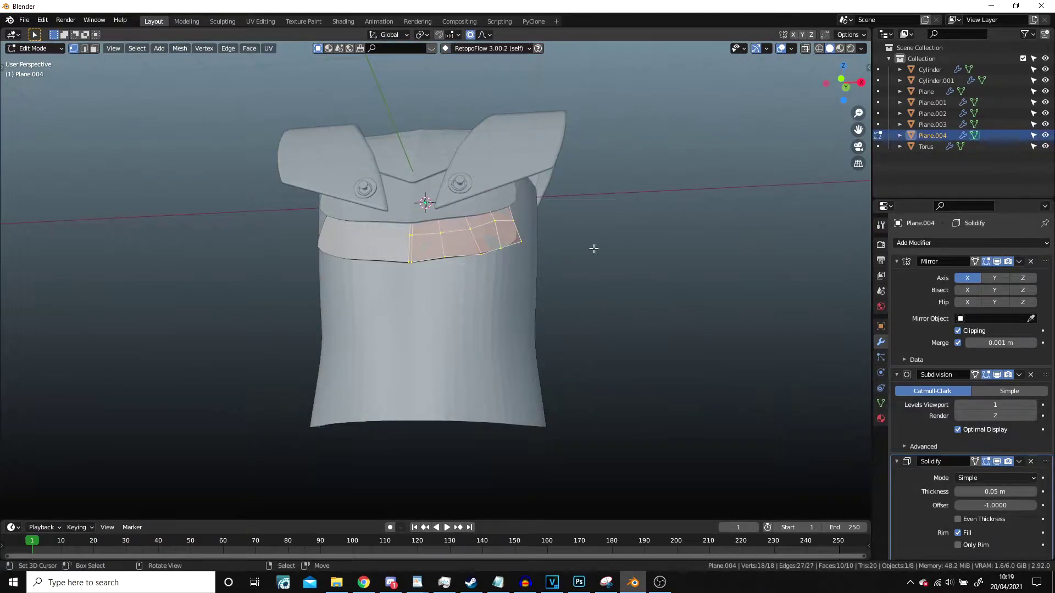
left_click(462, 278)
mouse_move(462, 278)
middle_mouse_down()
mouse_move(478, 181)
mouse_move(542, 301)
middle_mouse_up()
Duplicate the chest band and move the copy vertically lower down
key("Tab")
scroll(483, 264, "up", 4)
scroll(507, 268, "up", 4)
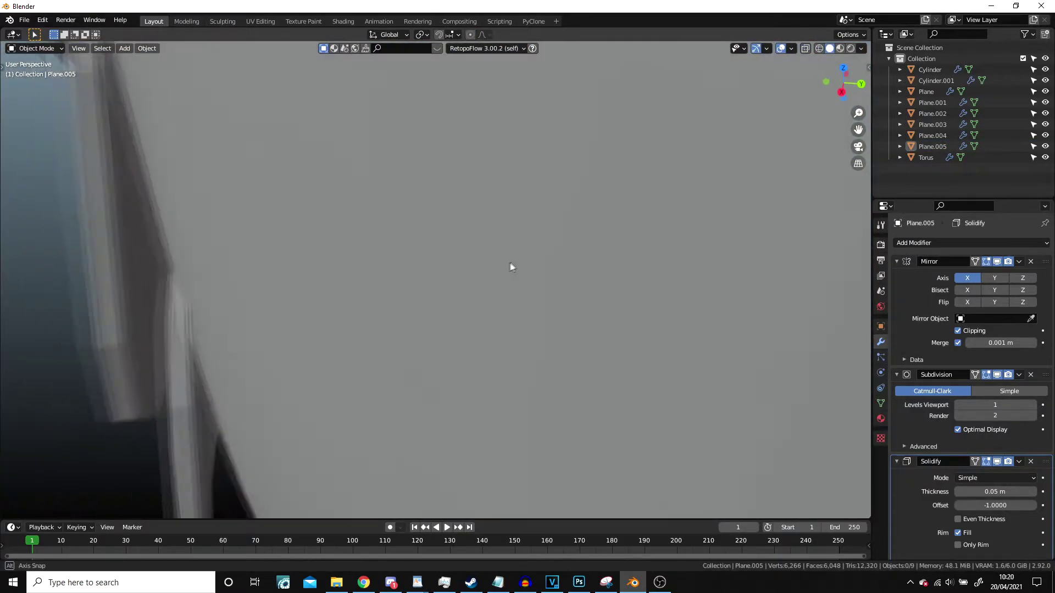
scroll(507, 267, "down", 6)
key("shift+d")
key("z")
key("Escape")
Rotate the front edges of the two lower chest bands to angle them
middle_click_drag(538, 282, 462, 278)
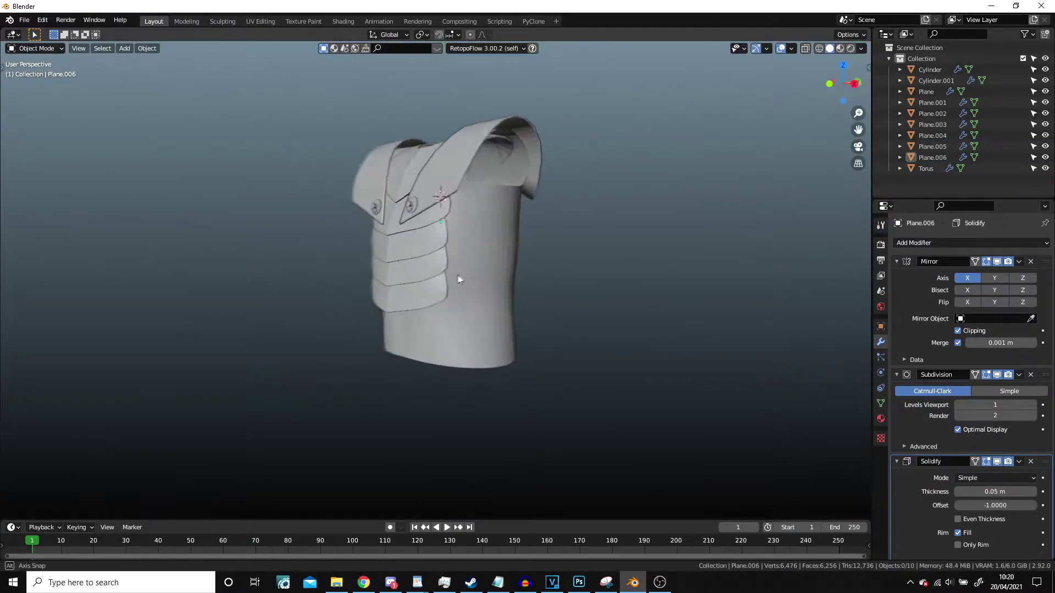
middle_click_drag(400, 255, 417, 258, "alt")
left_click(408, 286)
left_click(409, 259, "shift")
key("Tab")
scroll(417, 275, "down", 3)
key("c")
left_click_drag(377, 436, 384, 318)
scroll(384, 318, "down", 2)
key("Escape")
scroll(630, 331, "down", 2)
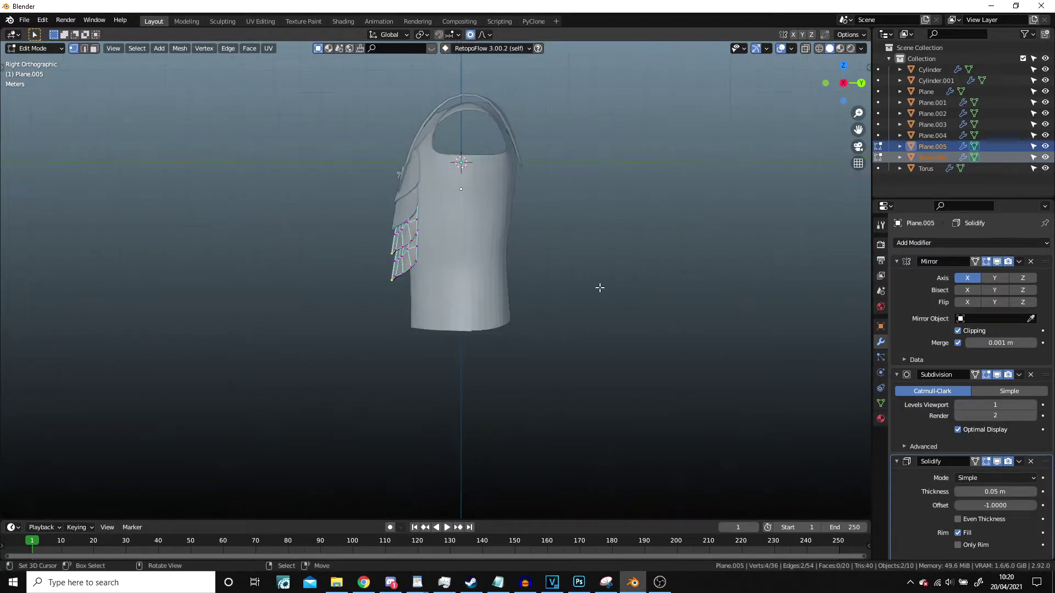
scroll(599, 287, "up", 3)
key("r")
left_click(611, 251)
key("Tab")
mouse_move(611, 251)
middle_mouse_down()
mouse_move(550, 269)
mouse_move(574, 273)
mouse_move(491, 212)
mouse_move(476, 217)
mouse_move(475, 178)
middle_mouse_up()
Add a new plane, Plane.007, from the torso shell's Edit Mode
key("alt+a")
left_click(491, 212)
key("Tab")
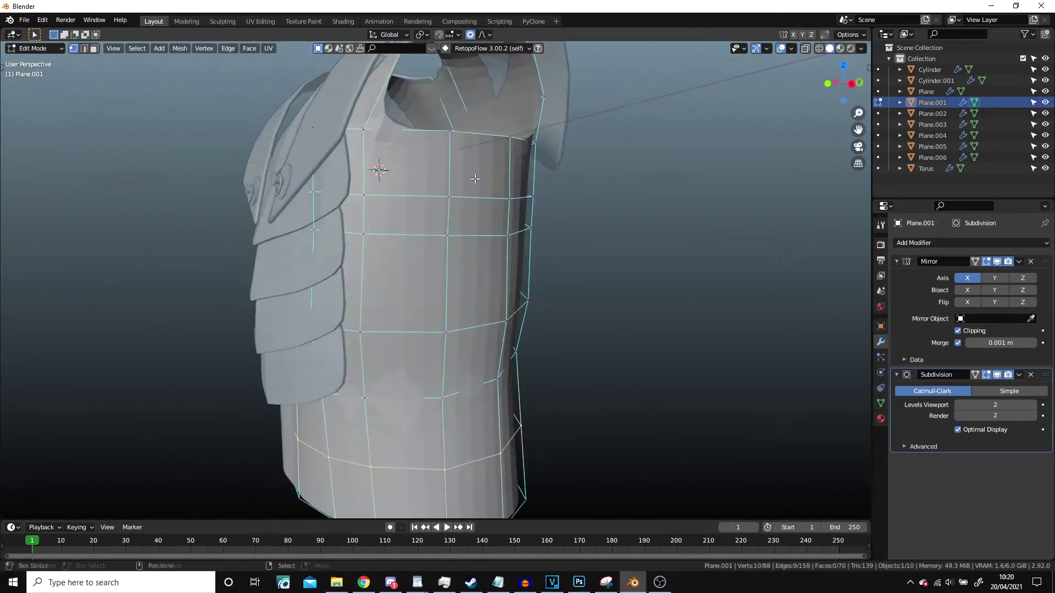
key("shift+a")
left_click(571, 152)
scroll(478, 243, "down", 5)
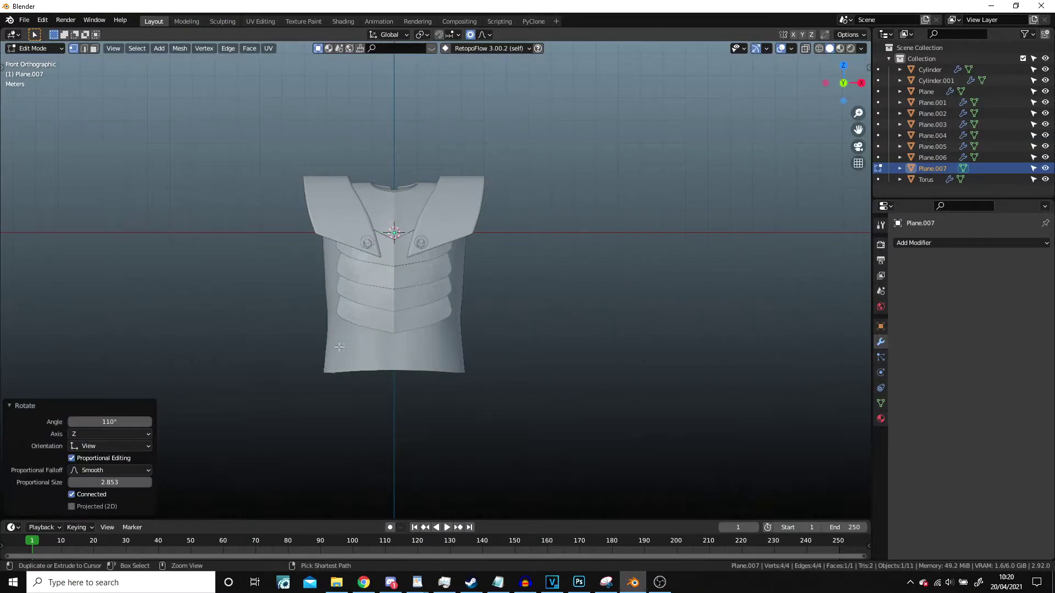
Move the side plate's edge into place beside the torso, then turn off proportional editing
scroll(607, 299, "up", 3)
key("Tab")
mouse_move(532, 243)
middle_mouse_down()
mouse_move(494, 231)
mouse_move(393, 280)
mouse_move(365, 307)
middle_mouse_up()
key("g")
left_click(494, 230)
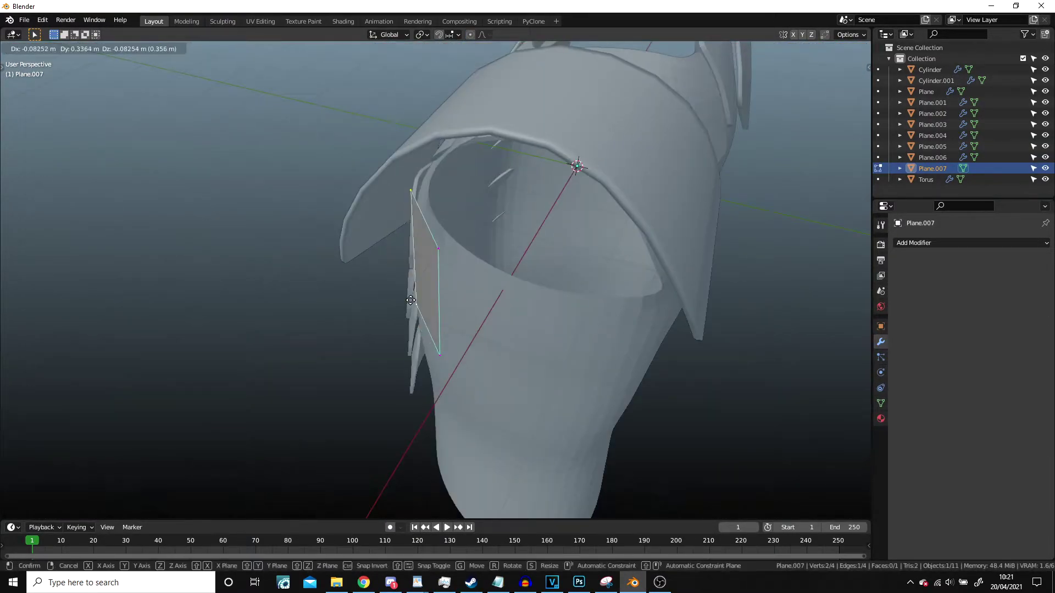
key("o")
Extrude the side plate's edge into a second face and position it along the torso
key("e")
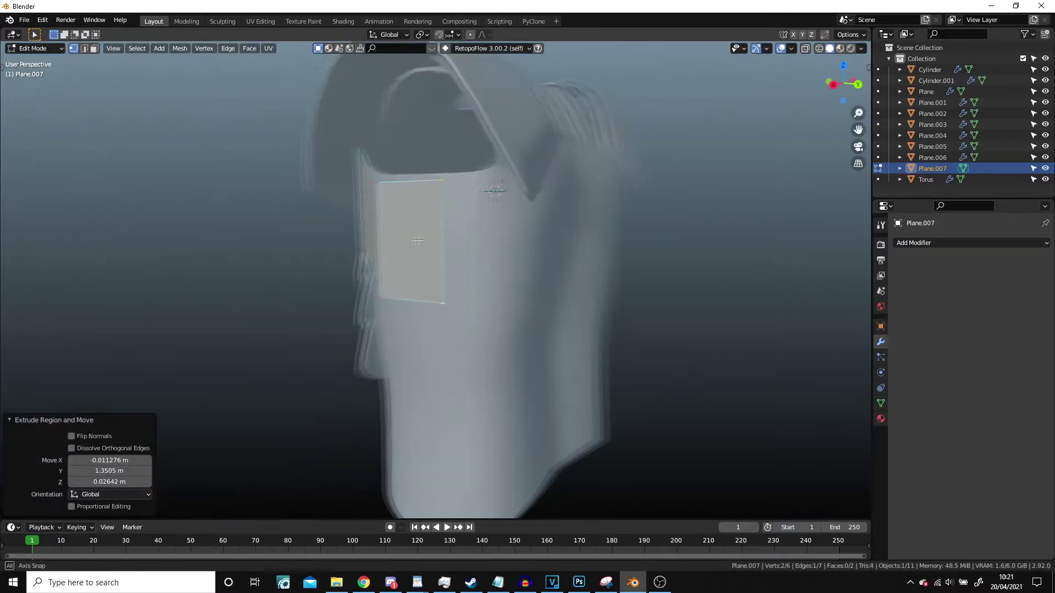
mouse_move(366, 308)
middle_mouse_down()
mouse_move(415, 151)
mouse_move(348, 237)
mouse_move(550, 353)
mouse_move(591, 266)
mouse_move(549, 286)
middle_mouse_up()
key("g")
left_click(303, 258)
left_click(532, 369)
Add Solidify and Subdivision Surface modifiers to the side plate Plane.007
key("Tab")
left_click(969, 243)
left_click(824, 434)
left_click(970, 242)
left_click(824, 447)
Add a sliding loop cut across the side plate and adjust a corner vertex
key("Tab")
mouse_move(538, 264)
middle_mouse_down()
mouse_move(580, 236)
mouse_move(494, 248)
mouse_move(628, 219)
mouse_move(630, 353)
mouse_move(453, 353)
middle_mouse_up()
left_click(468, 432)
mouse_move(468, 432)
middle_mouse_down()
mouse_move(363, 357)
mouse_move(291, 184)
middle_mouse_up()
left_click(291, 181)
key("g")
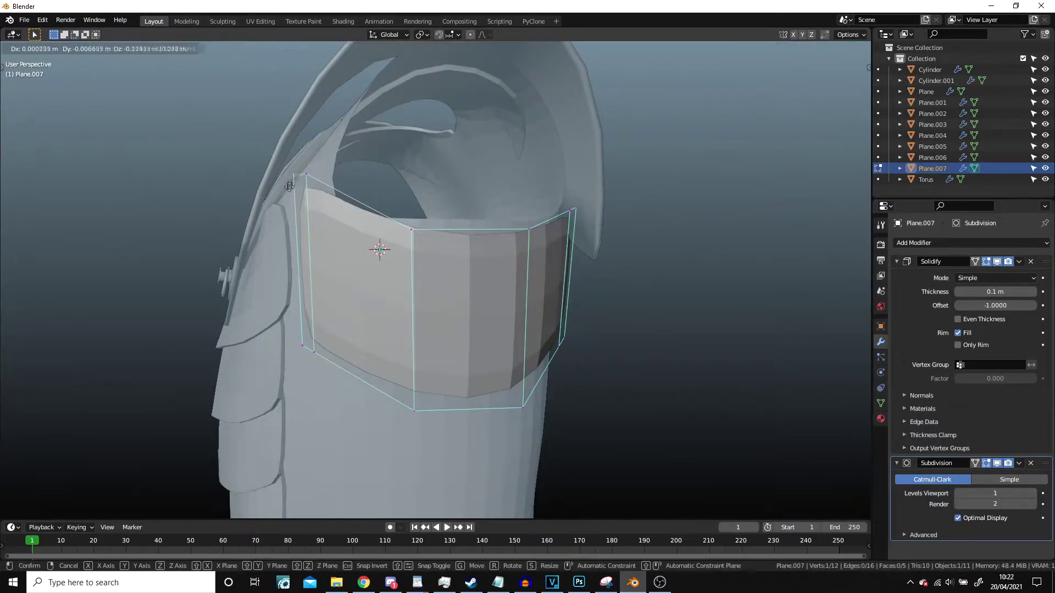
key("Escape")
key("Tab")
Rotate the collar piece Plane.008 into place and move one of its end faces
mouse_move(383, 188)
middle_mouse_down()
mouse_move(358, 222)
mouse_move(384, 251)
middle_mouse_up()
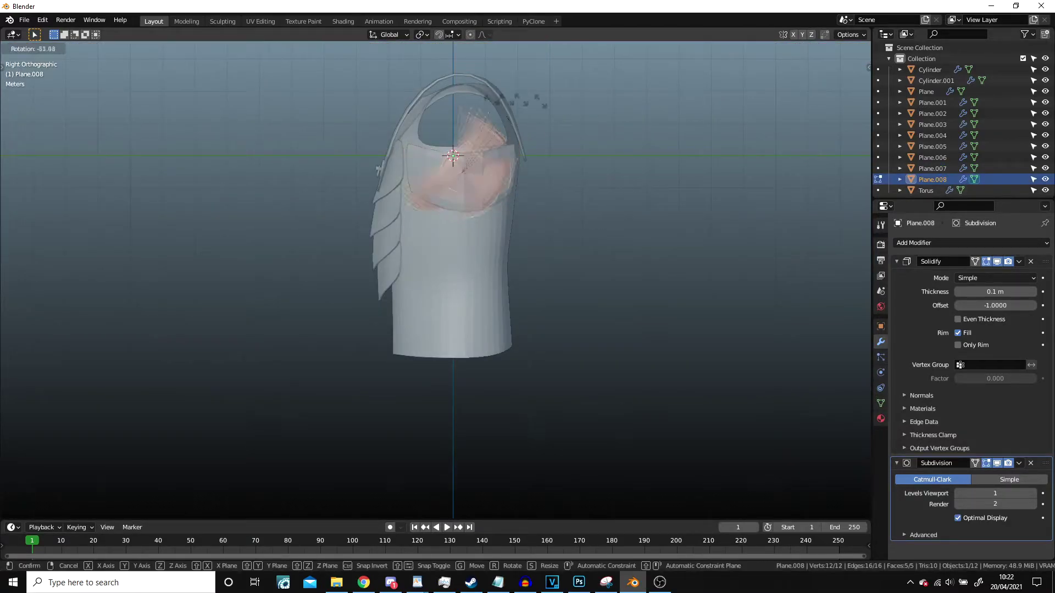
left_click(502, 361)
mouse_move(502, 361)
middle_mouse_down()
mouse_move(390, 297)
mouse_move(417, 259)
middle_mouse_up()
left_click(390, 297)
scroll(376, 317, "up", 5)
middle_click_drag(412, 344, 522, 314)
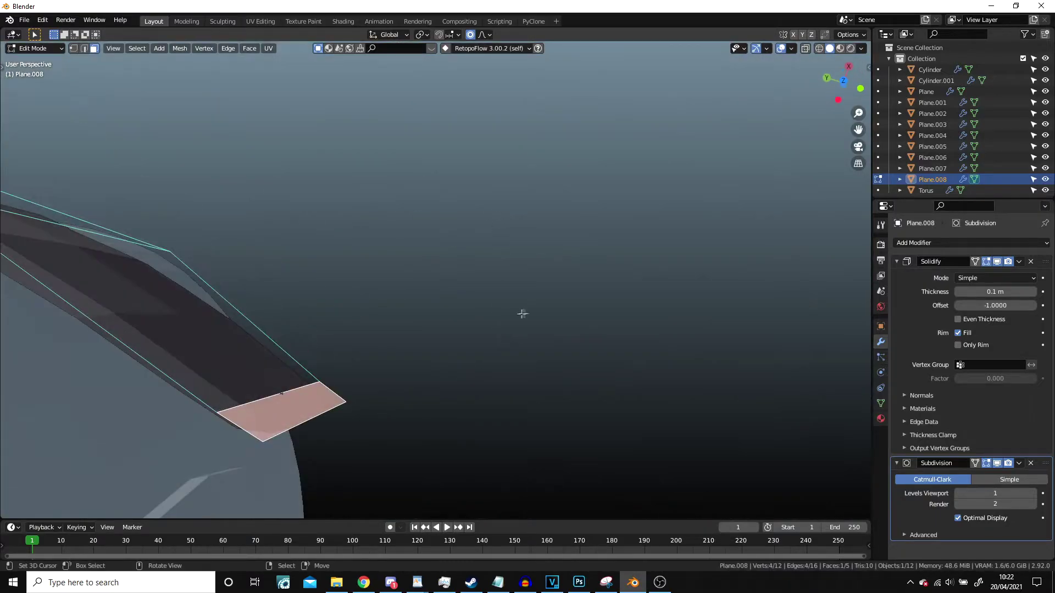
left_click(517, 410)
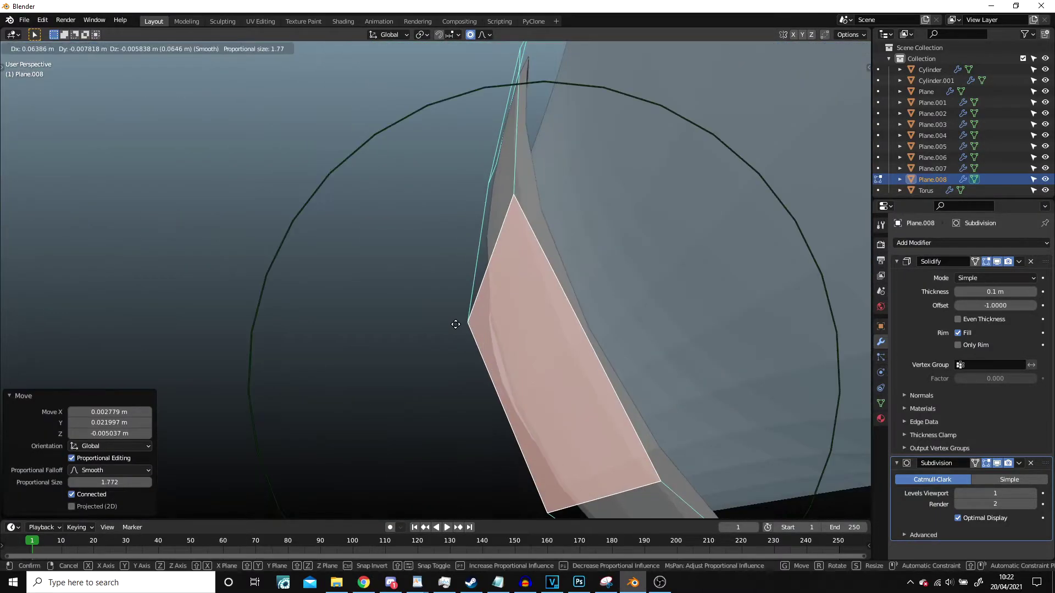
mouse_move(518, 409)
middle_mouse_down()
mouse_move(583, 336)
mouse_move(494, 275)
middle_mouse_up()
key("Tab")
scroll(583, 337, "down", 5)
Give the side plate a Mirror modifier at the top of its modifier stack
left_click(972, 242)
left_click(813, 366)
left_click(1045, 297, "ctrl")
left_click(932, 168)
left_click(972, 242)
left_click(813, 366)
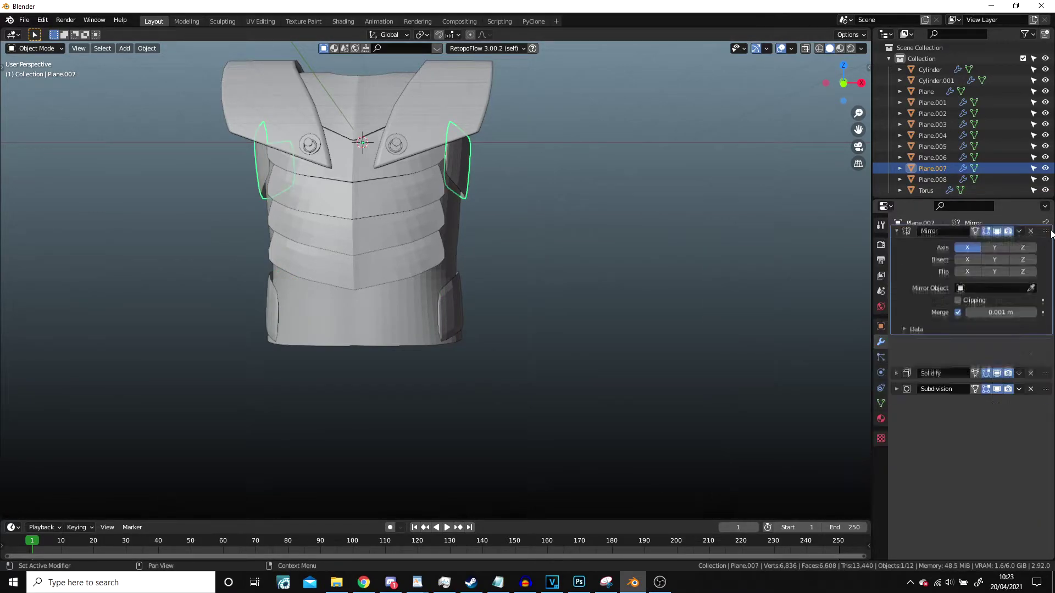
left_click(602, 240)
mouse_move(550, 275)
middle_mouse_down()
mouse_move(603, 240)
mouse_move(641, 240)
mouse_move(528, 248)
mouse_move(386, 207)
middle_mouse_up()
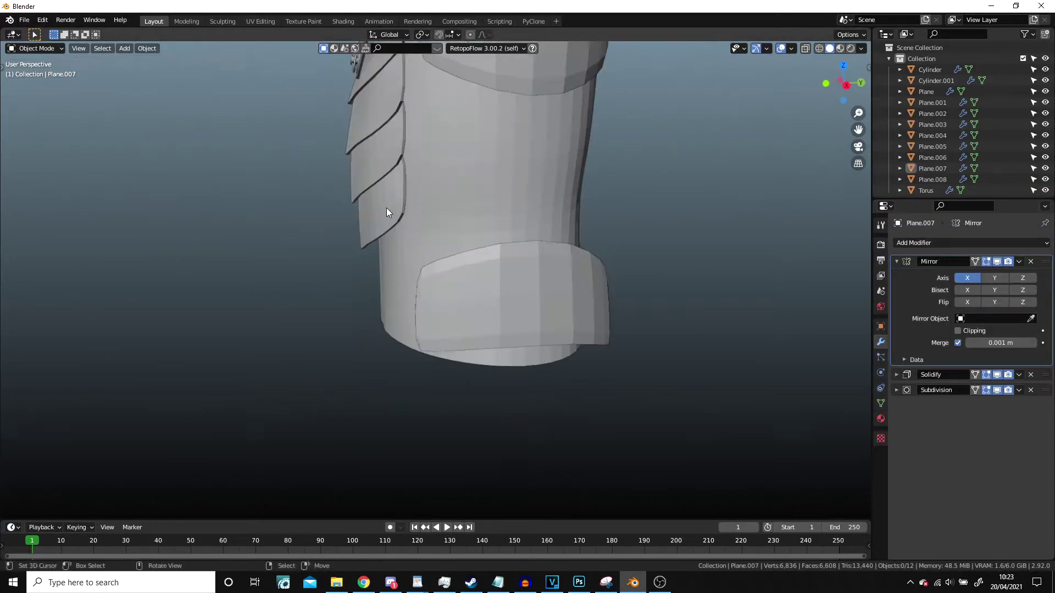
Add a new plane, Plane.009, below the chest bands, viewed from the front
key("shift+a")
left_click(408, 238)
left_click(455, 141)
key("KP_1")
scroll(489, 380, "up", 5)
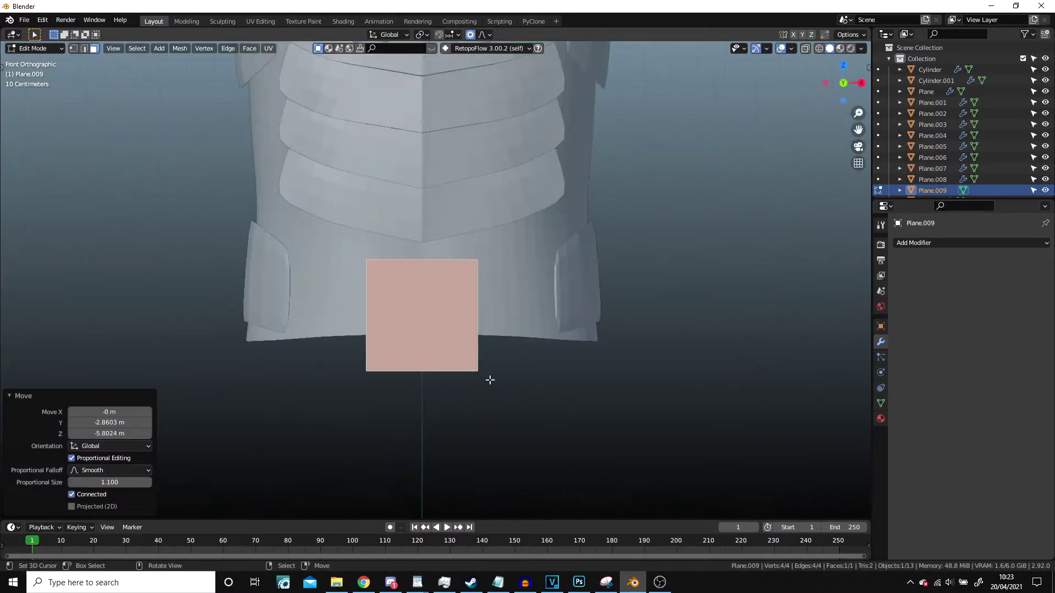
Add a Mirror modifier to Plane.009 and move it toward the centre line
scroll(597, 324, "up", 2)
left_click(941, 244)
left_click(827, 371)
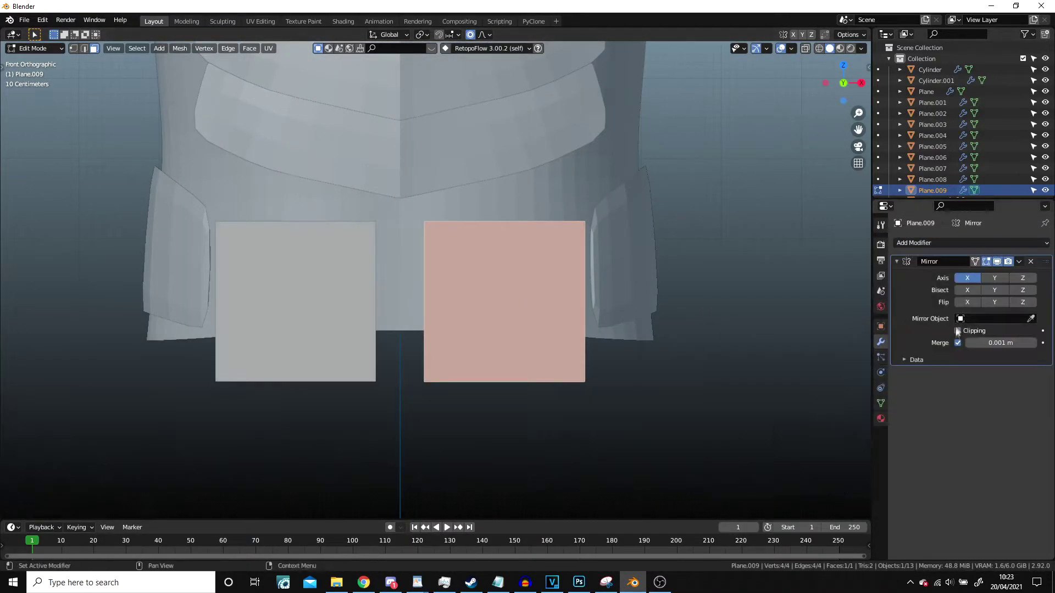
key("g")
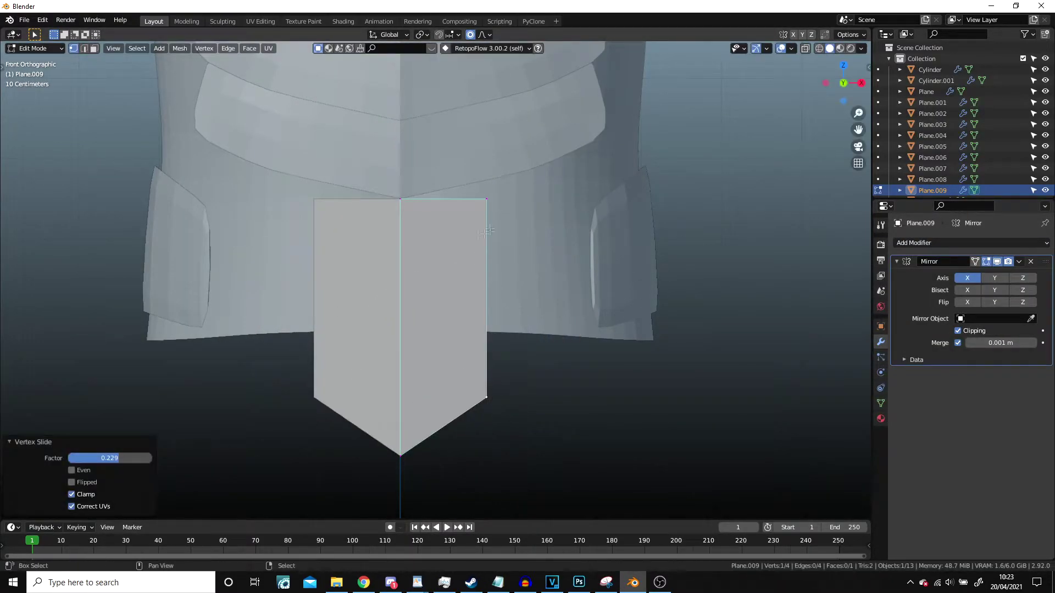
Extrude and move Plane.009's vertices into a pointed tasset, checking it in wireframe
middle_click_drag(404, 150, 330, 308)
key("g")
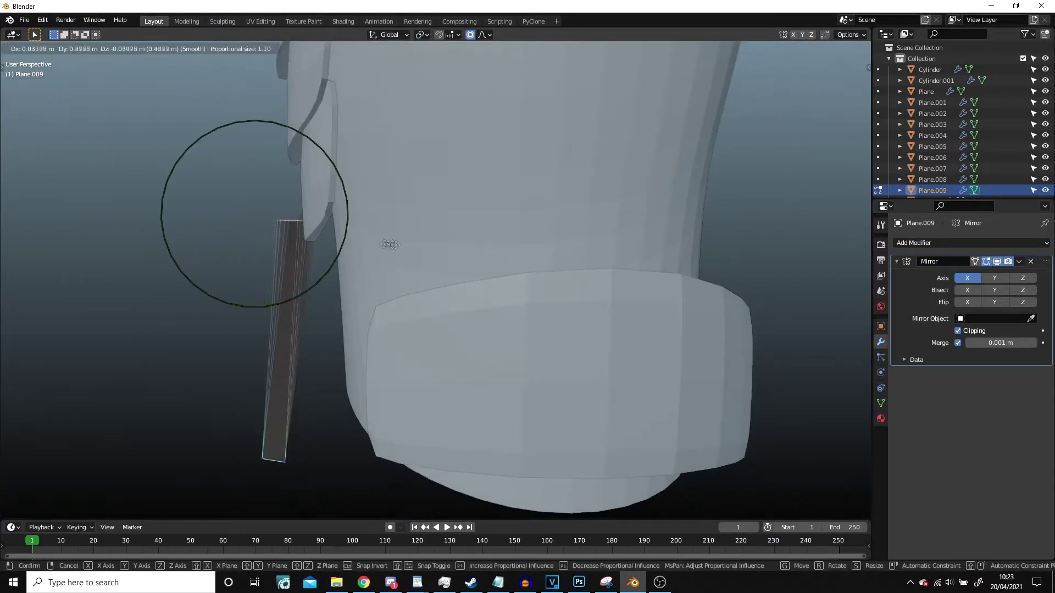
key("e")
mouse_move(379, 236)
middle_mouse_down()
mouse_move(557, 278)
mouse_move(477, 479)
middle_mouse_up()
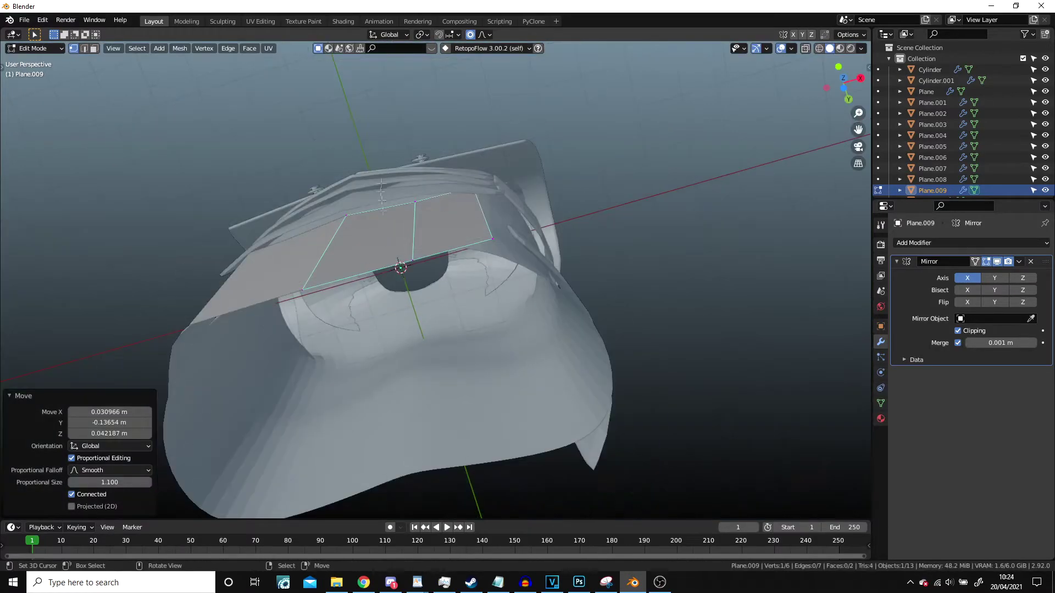
left_click(478, 479)
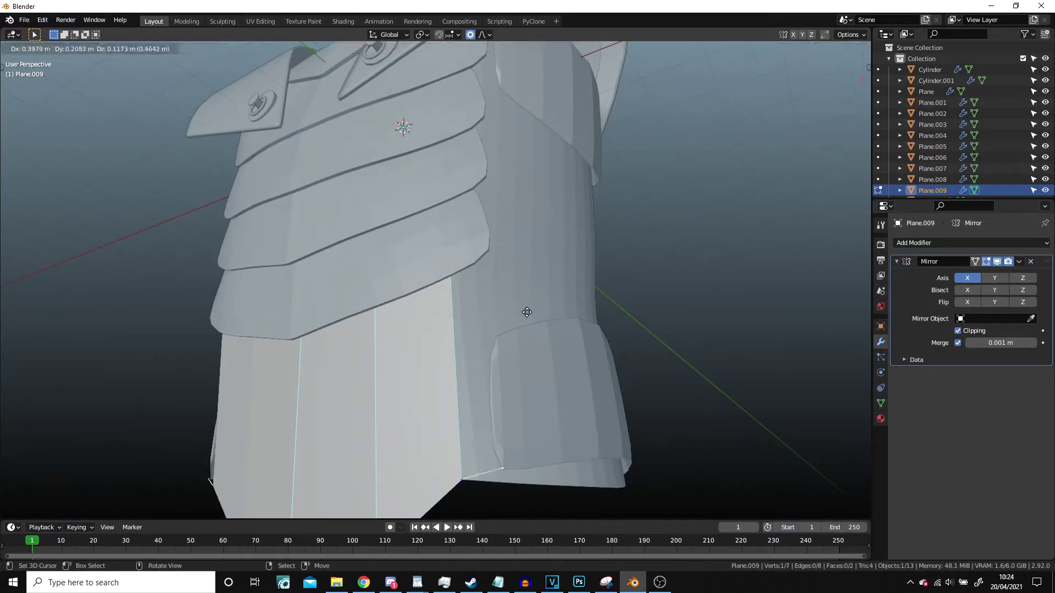
left_click(526, 312)
key("shift+z")
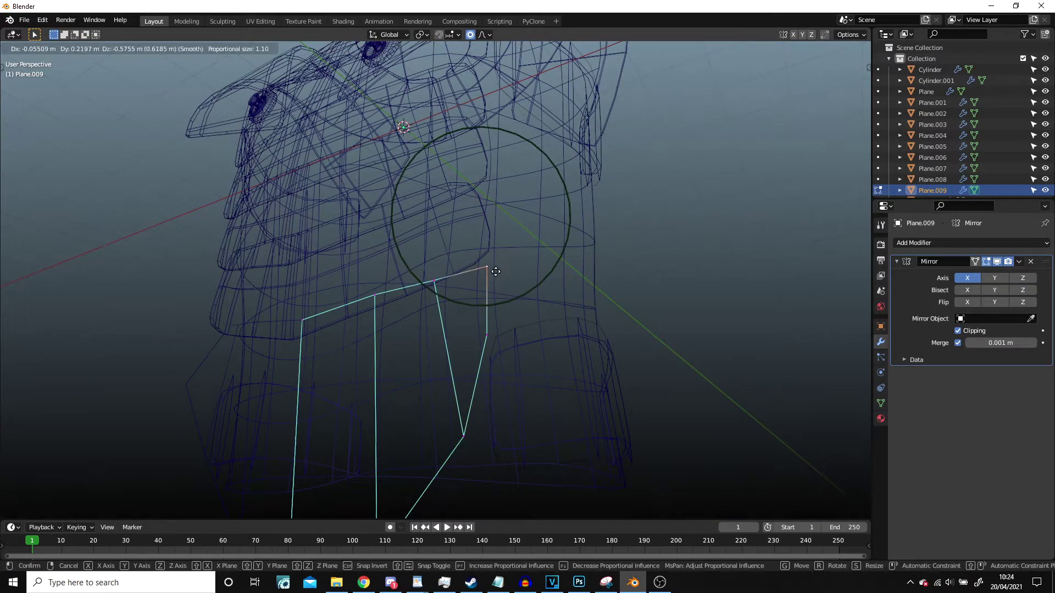
key("shift+z")
Move torso shell vertices and move and rotate the side plates to fit the tasset
key("Tab")
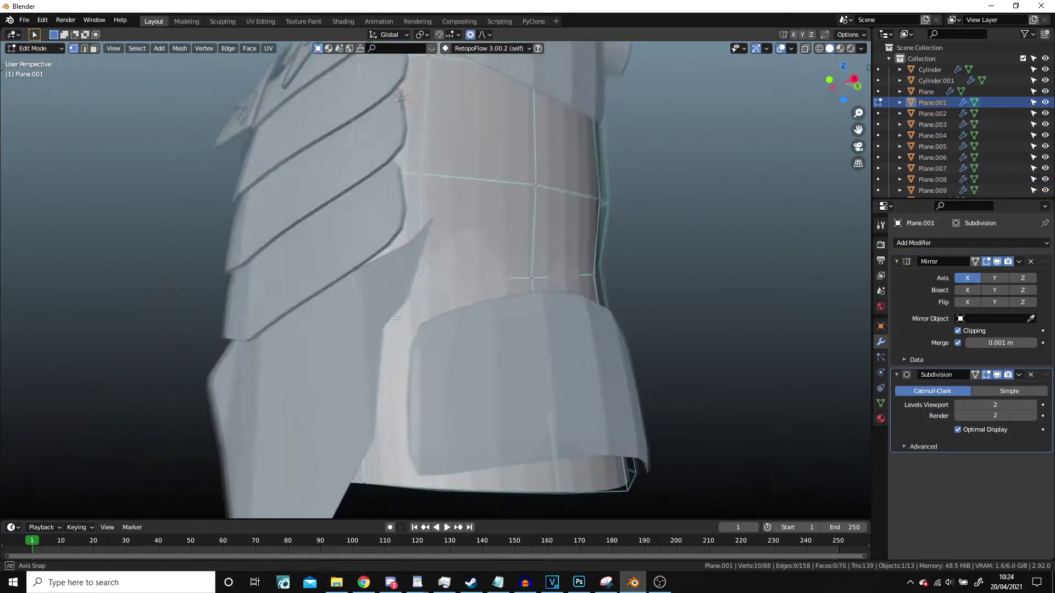
mouse_move(552, 268)
middle_mouse_down()
mouse_move(350, 271)
mouse_move(385, 296)
mouse_move(352, 305)
middle_mouse_up()
key("g")
left_click(385, 297)
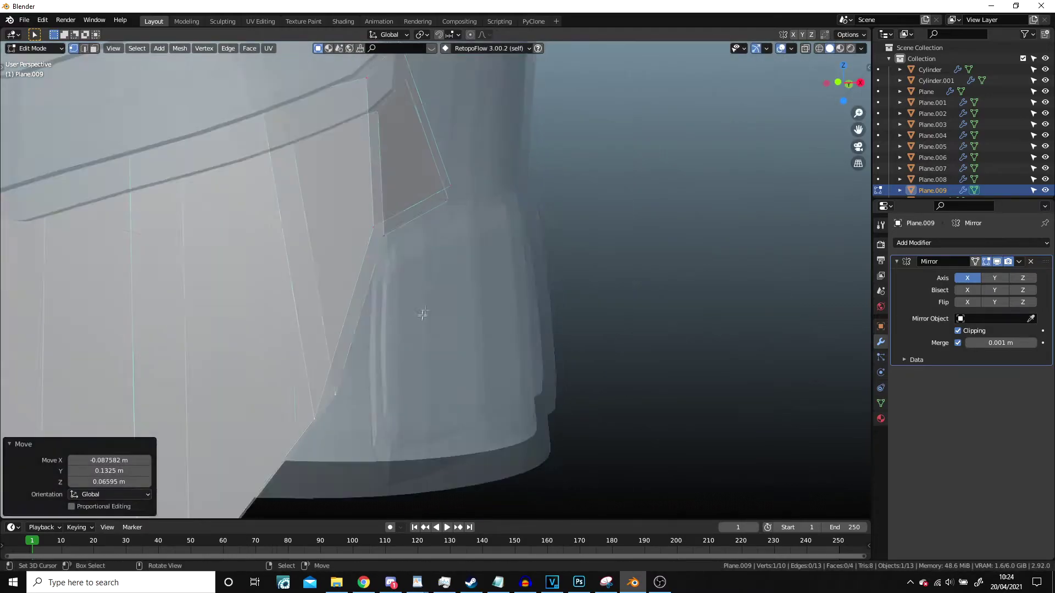
middle_click_drag(331, 432, 453, 334)
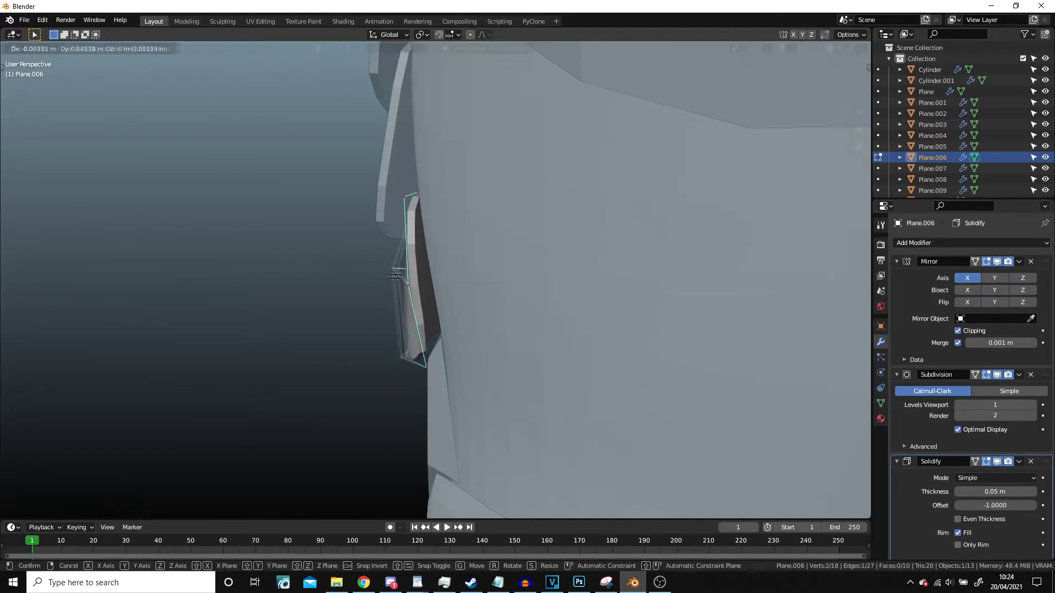
left_click(396, 275)
mouse_move(396, 275)
middle_mouse_down()
mouse_move(490, 419)
mouse_move(606, 409)
middle_mouse_up()
key("r")
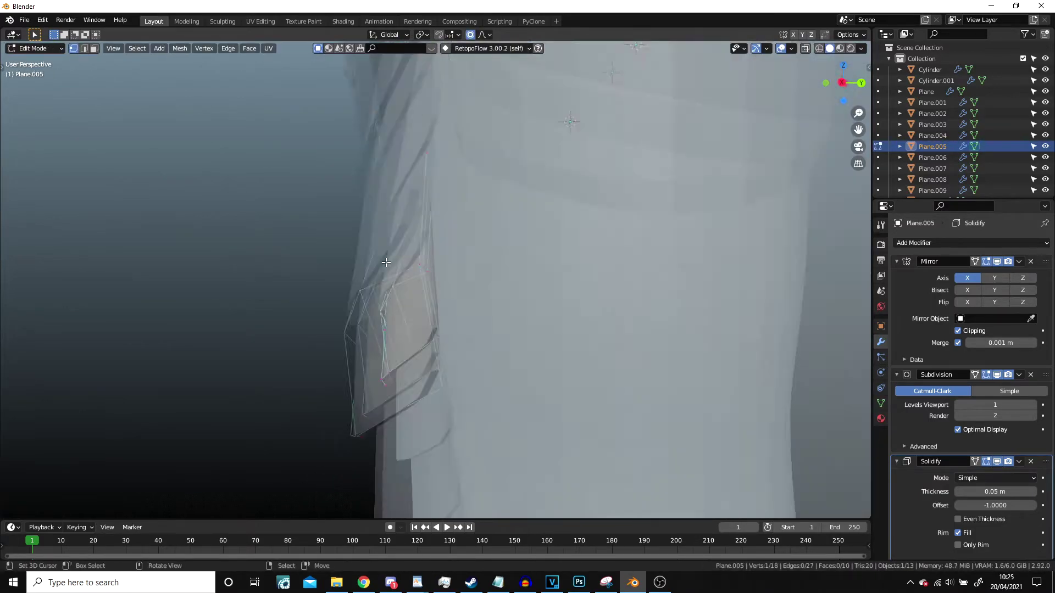
middle_click_drag(488, 297, 438, 360)
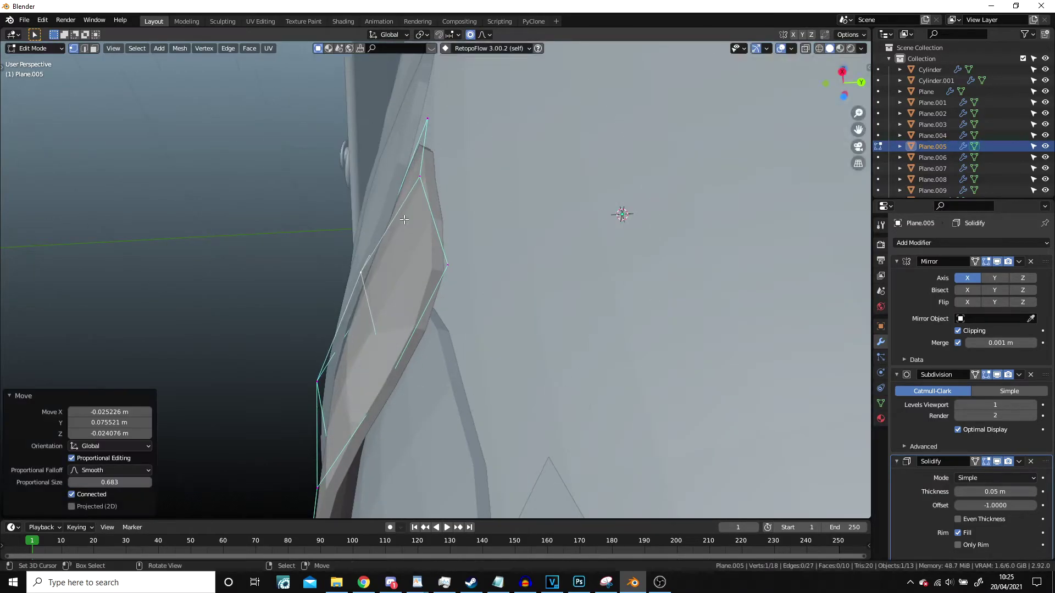
key("Tab")
Select the front tasset and bring up its modifier list
left_click(438, 361)
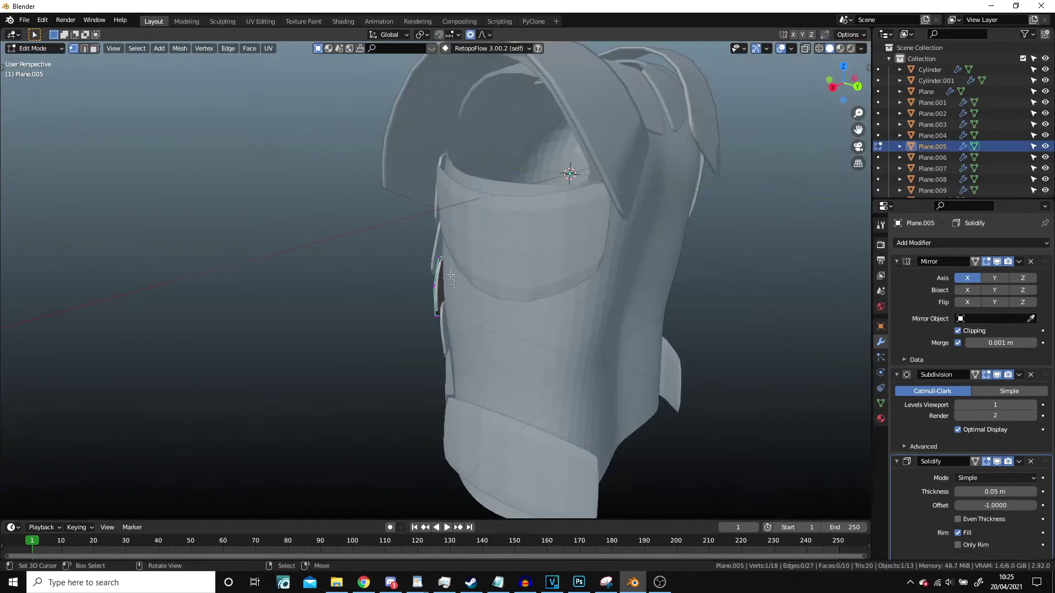
scroll(438, 351, "up", 5)
middle_click_drag(438, 335, 373, 313)
left_click(934, 243)
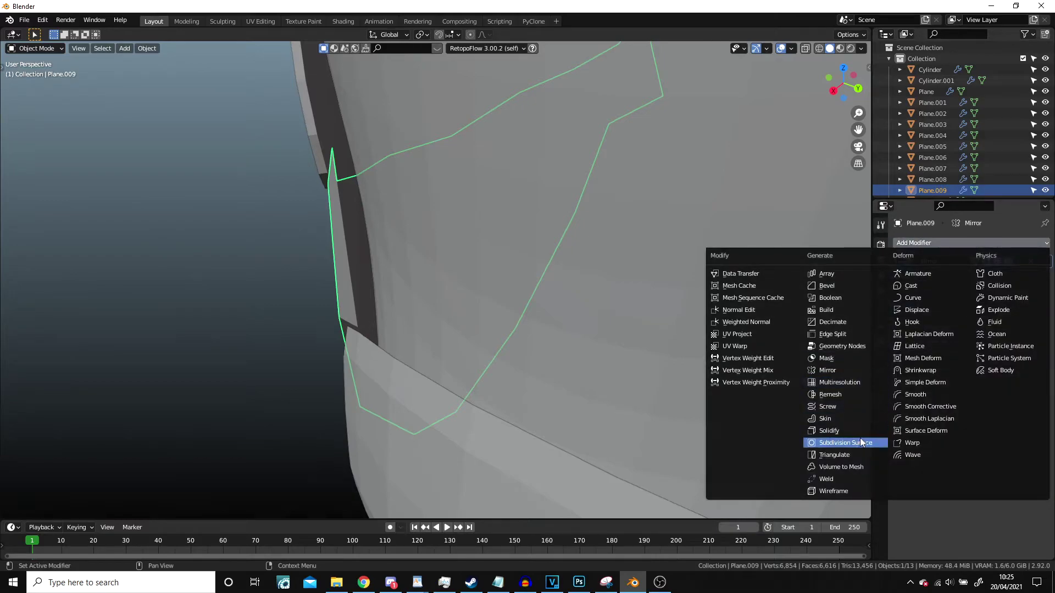
Add Subdivision Surface and Solidify to the tasset, with thickness 0.06 m
left_click(796, 436)
left_click(947, 243)
left_click(796, 424)
left_click_drag(982, 390, 1005, 391)
scroll(499, 309, "down", 5)
Deselect everything and bring up the Add menu for a new band piece
middle_click_drag(499, 309, 621, 292)
key("alt+a")
key("shift+a")
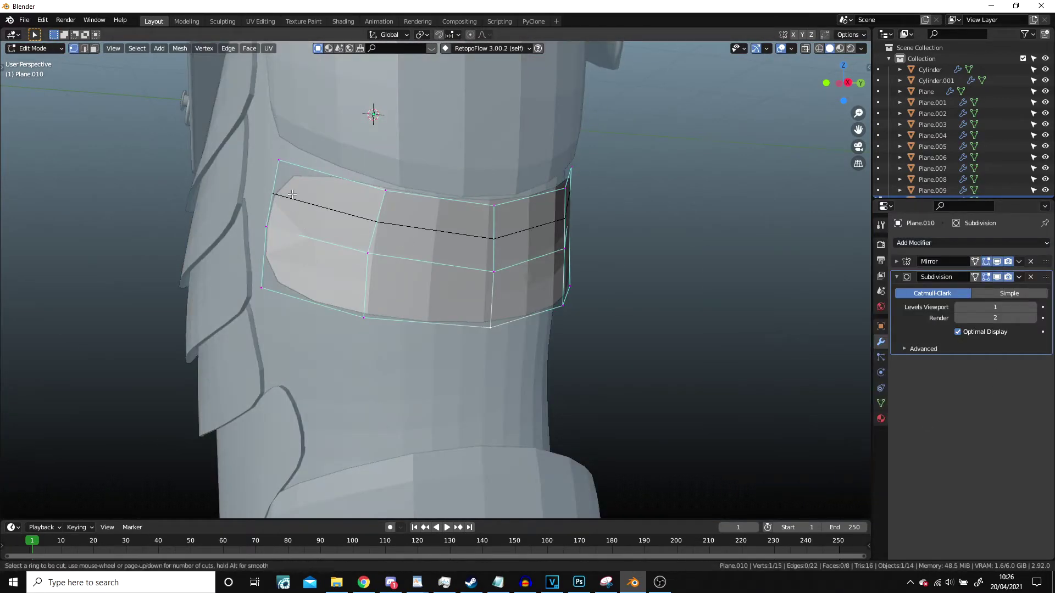
Loop-cut the band Plane.010 and move the collar's top vertices into a new point
left_click(291, 194)
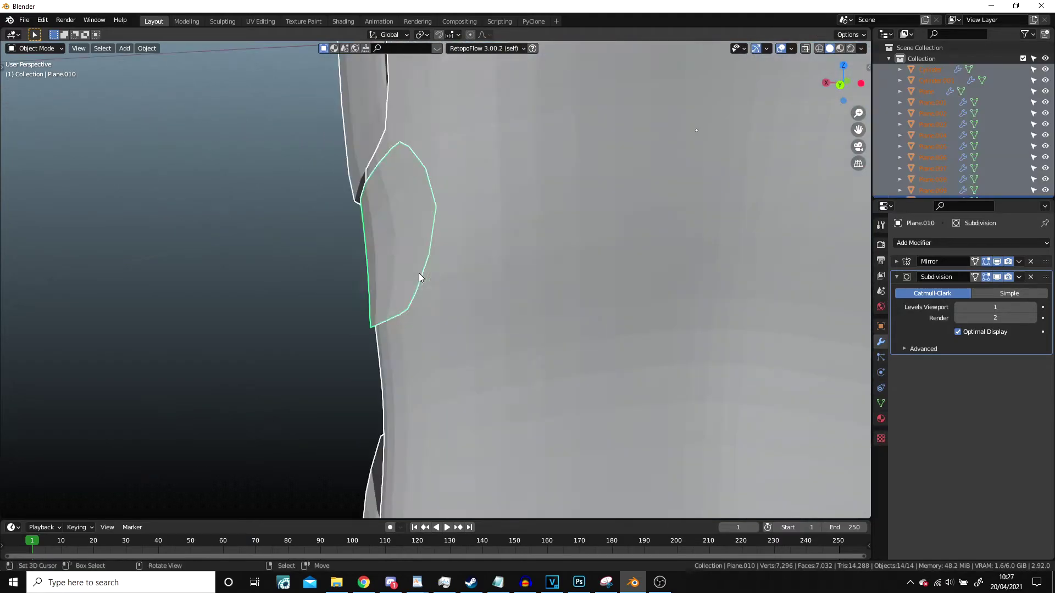
mouse_move(419, 275)
middle_mouse_down()
mouse_move(377, 277)
mouse_move(409, 283)
middle_mouse_up()
key("g")
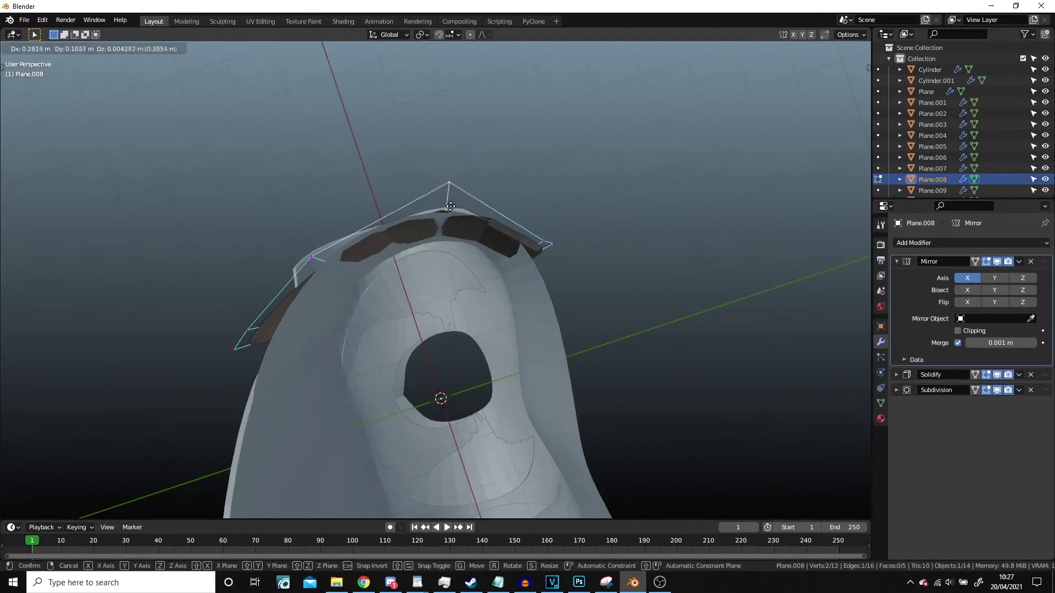
left_click(450, 207)
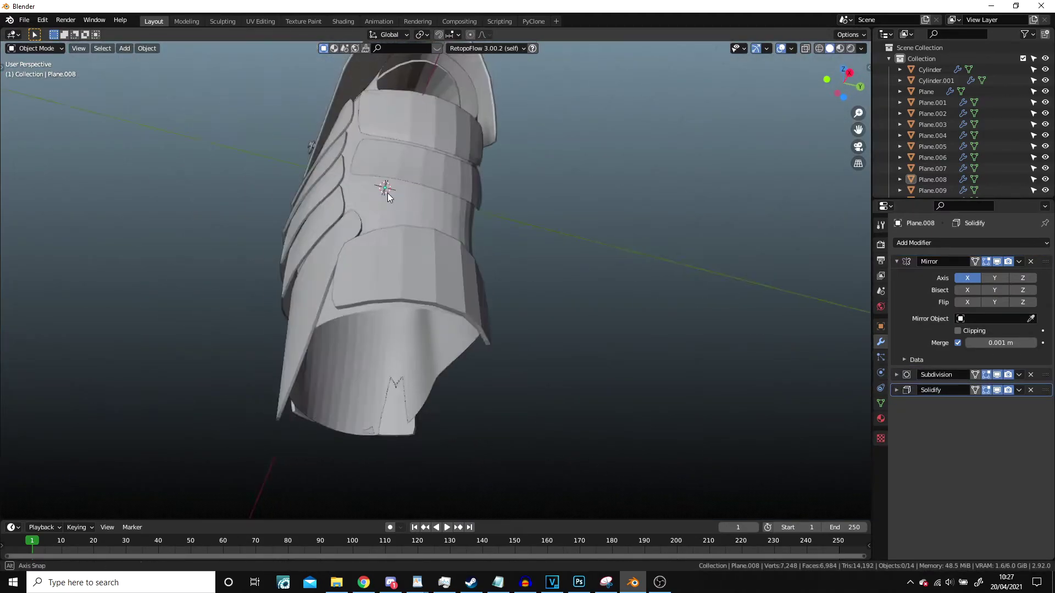
Add Solidify to Plane.010 at 0.01 m, with Mirror dragged to the top of the stack
left_click(538, 275)
left_click(970, 242)
left_click(769, 424)
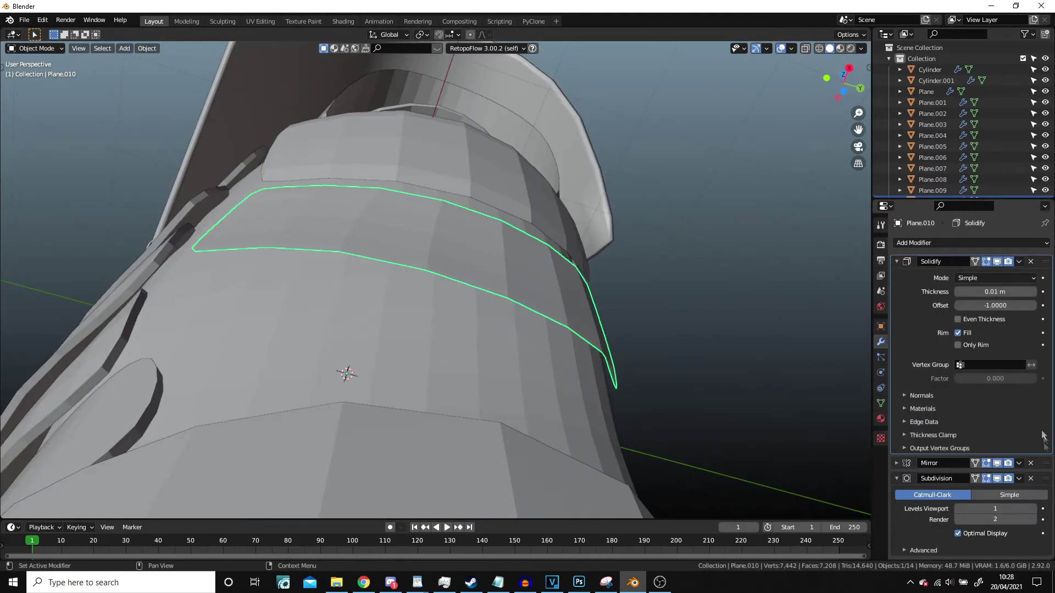
left_click_drag(1044, 452, 1044, 262)
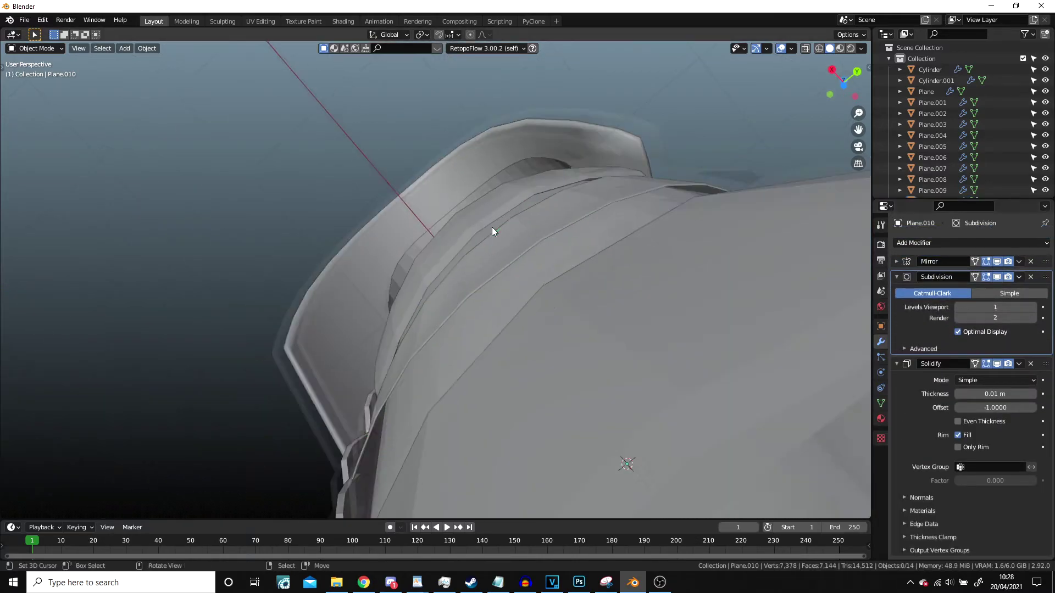
middle_click_drag(492, 227, 423, 287)
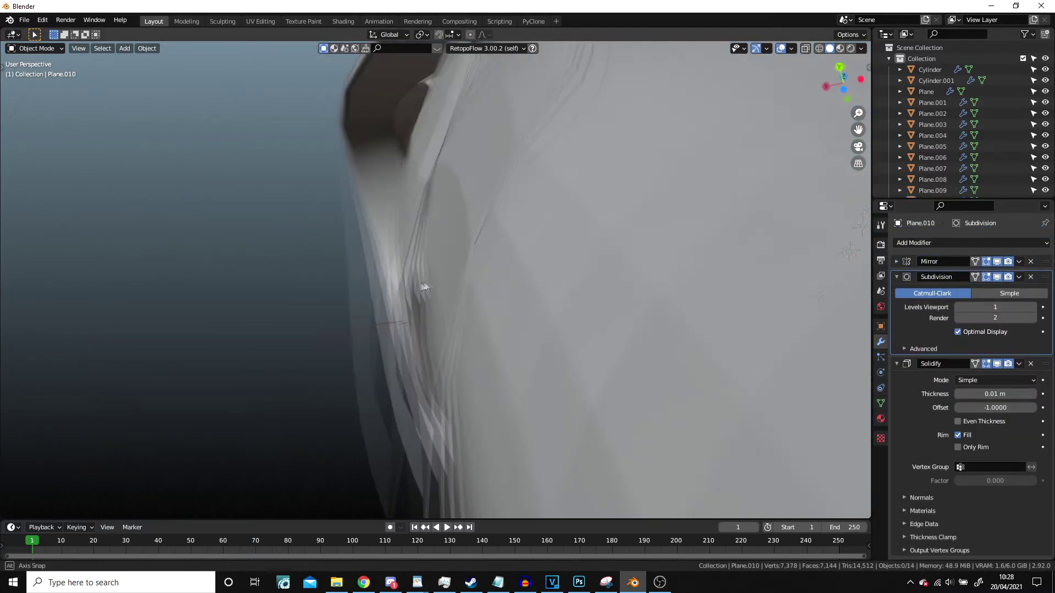